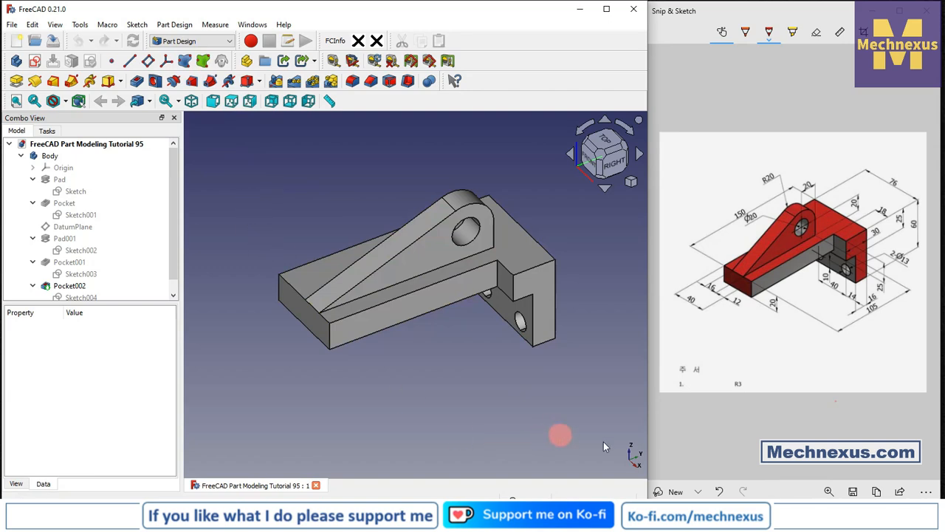
Step: Switch to the web browser and look through the tutorial posts on the mechnexus.com home page
click(785, 517)
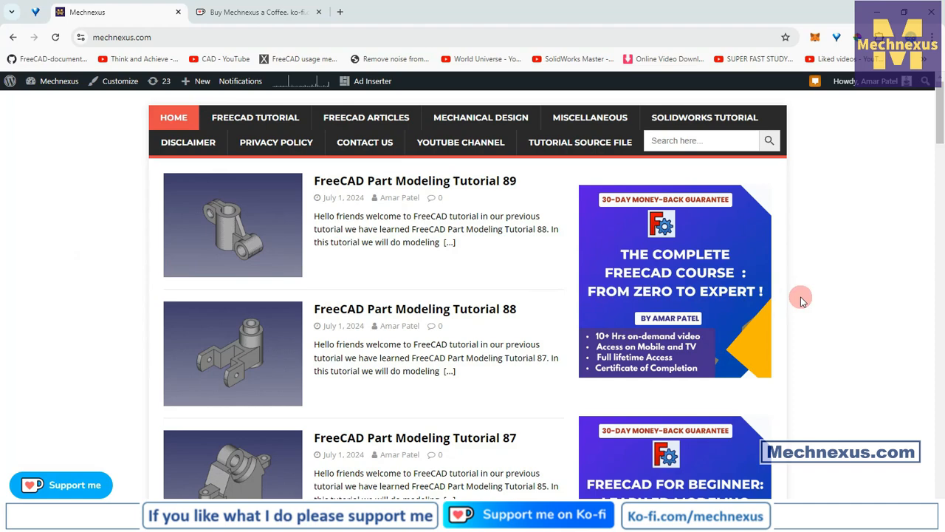
scroll(803, 300, down, 2)
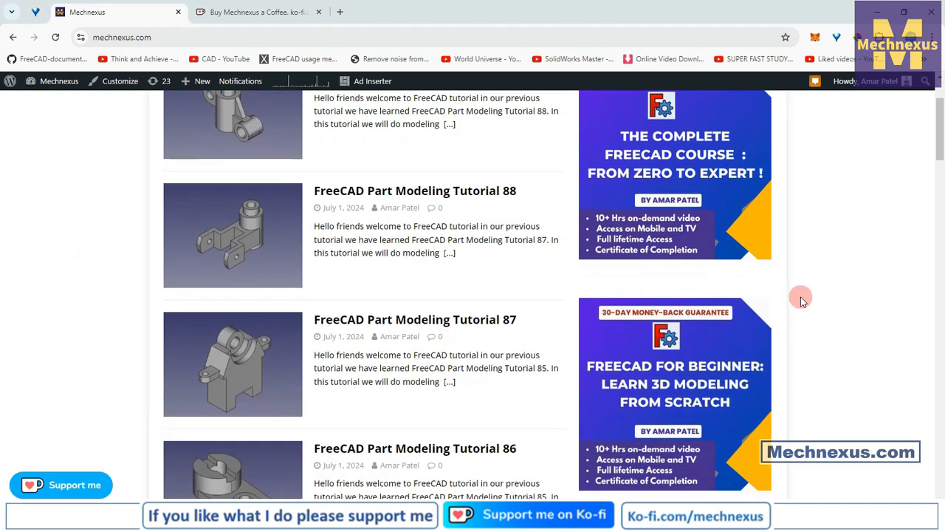
scroll(804, 300, down, 2)
scroll(803, 301, down, 1)
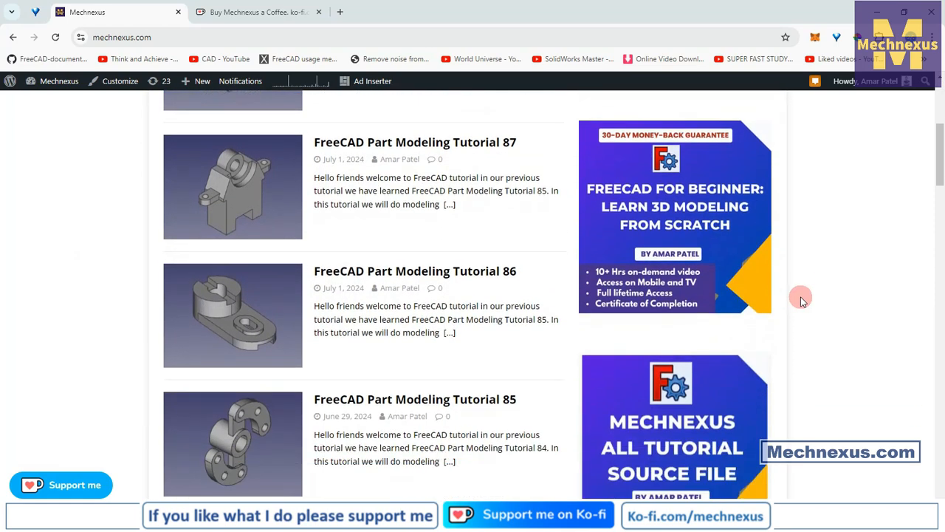
scroll(803, 301, up, 5)
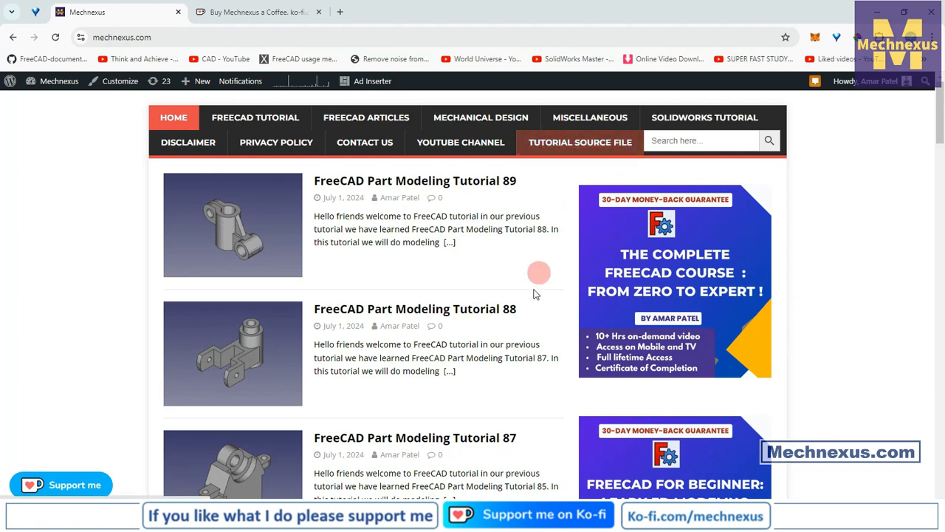
Step: Look over the Mechnexus Ko-fi page from its banner to the donation section, and return to the mechnexus.com page
click(232, 16)
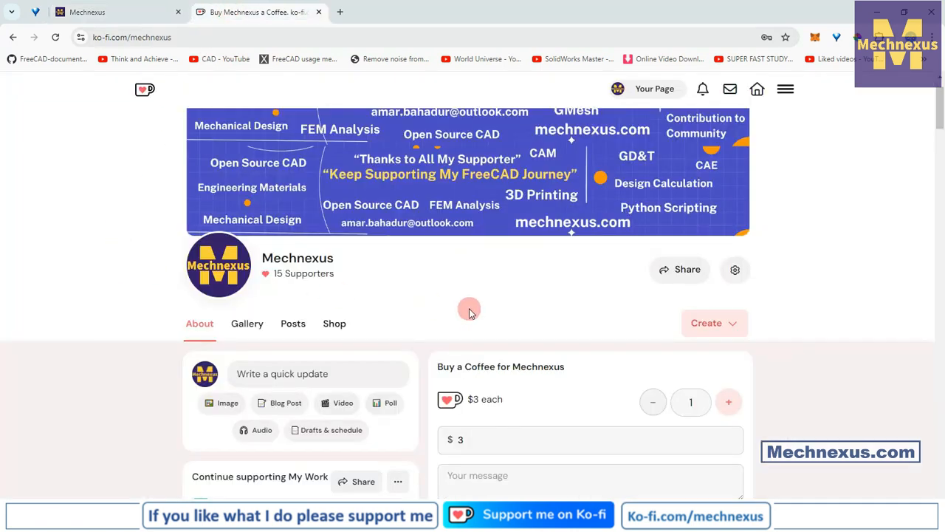
scroll(469, 311, up, 2)
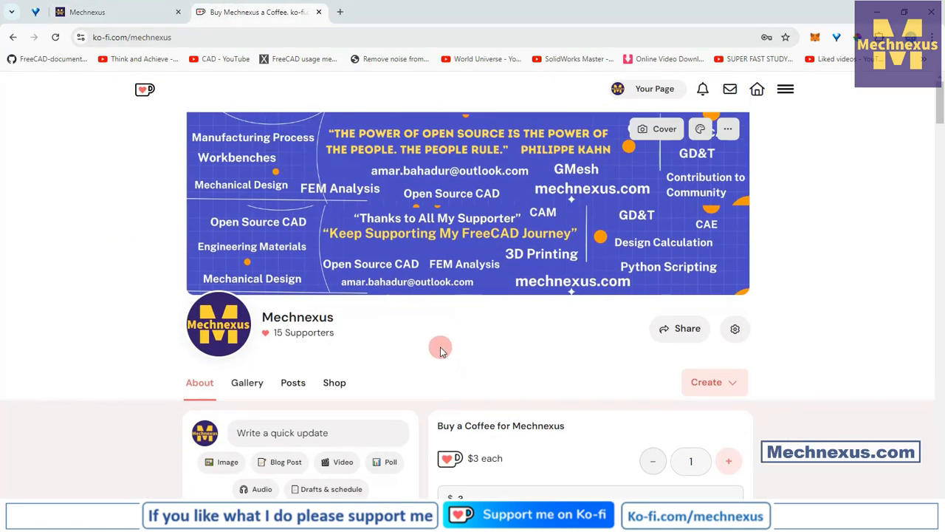
scroll(440, 350, down, 2)
scroll(451, 320, down, 2)
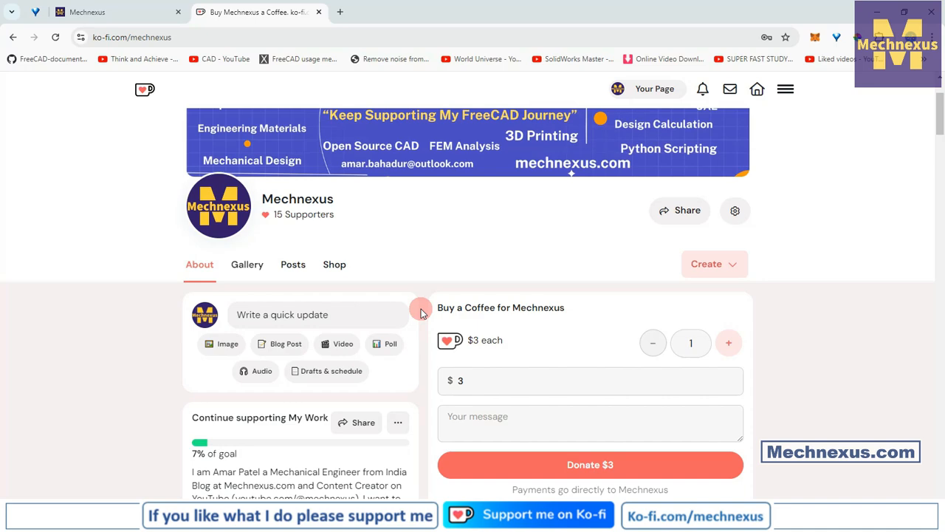
scroll(422, 312, down, 2)
scroll(421, 312, up, 3)
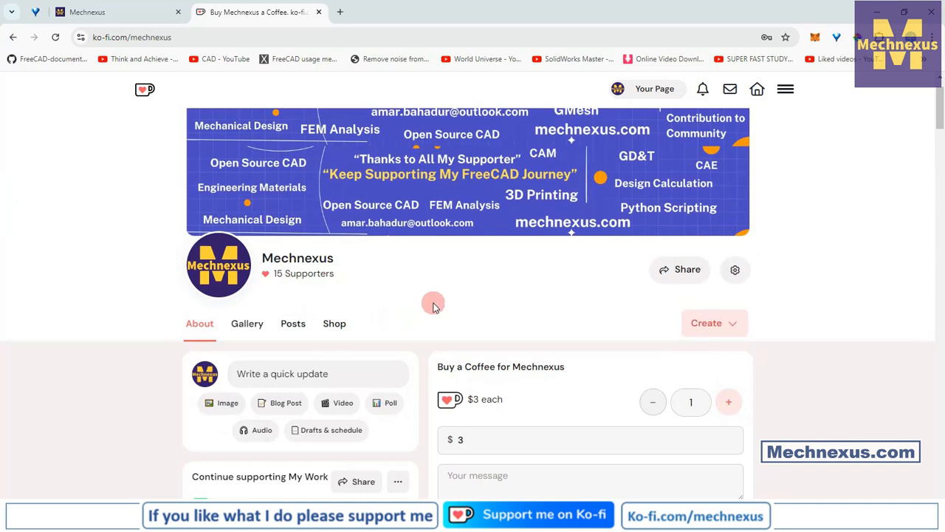
scroll(434, 307, down, 2)
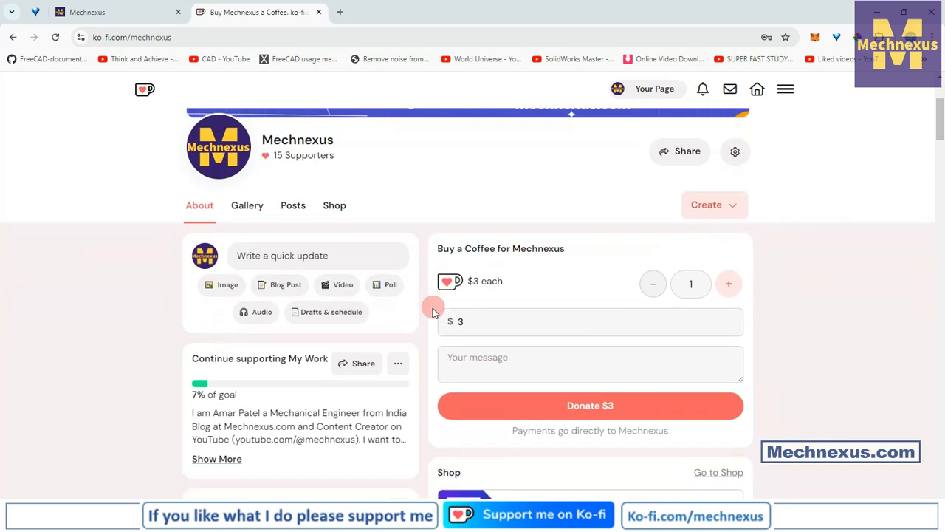
scroll(434, 310, down, 2)
scroll(434, 310, up, 5)
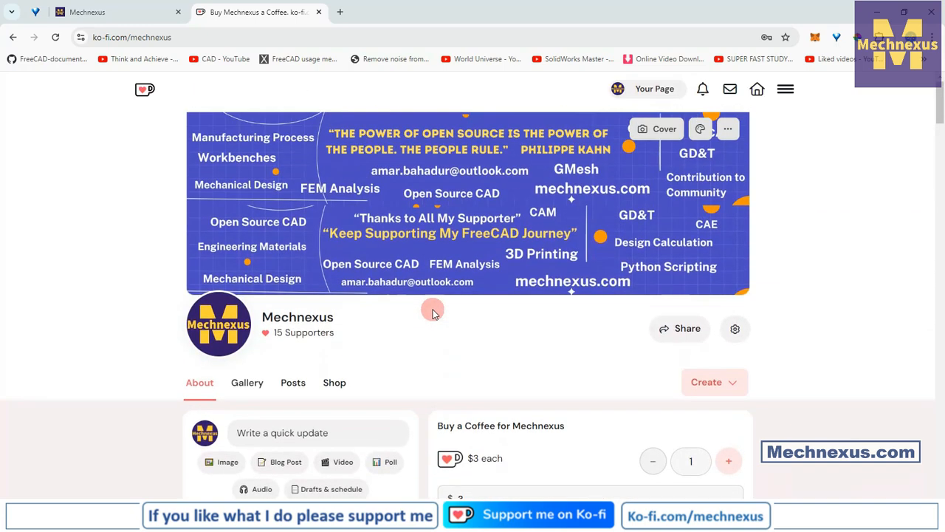
click(130, 12)
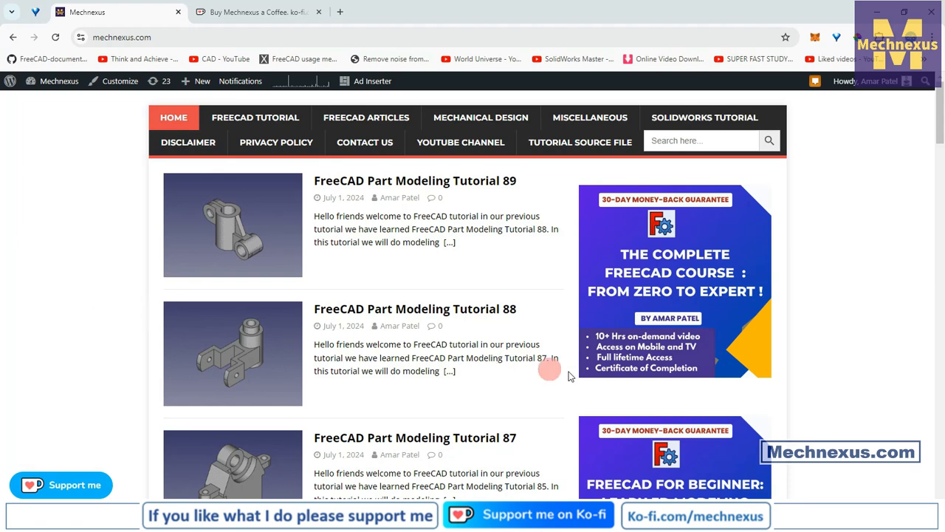
Step: Switch to FreeCAD, create a body in the empty document, and show its origin planes and axes
click(805, 515)
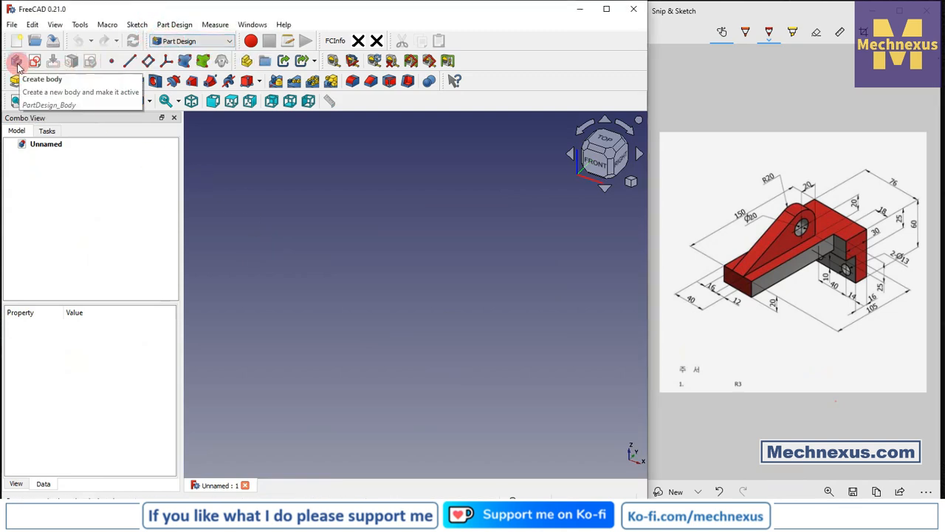
click(17, 62)
click(48, 168)
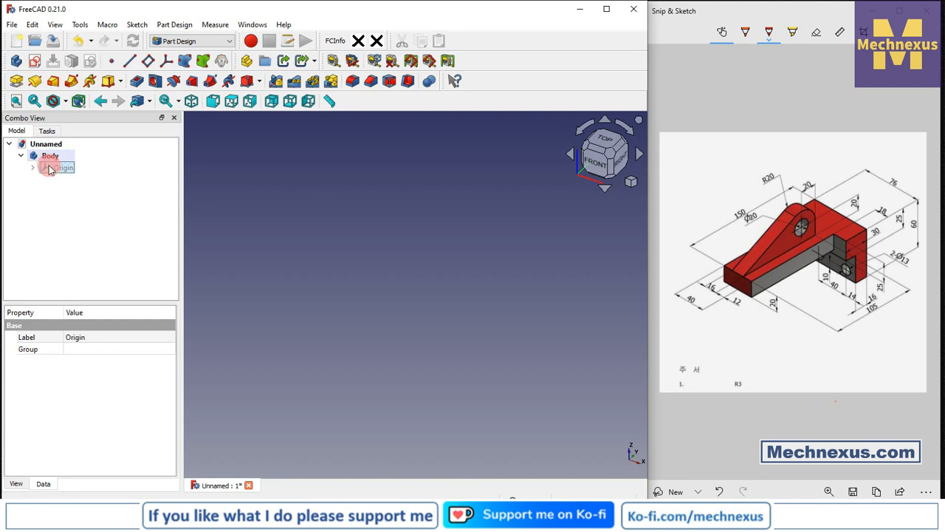
key(space)
click(589, 307)
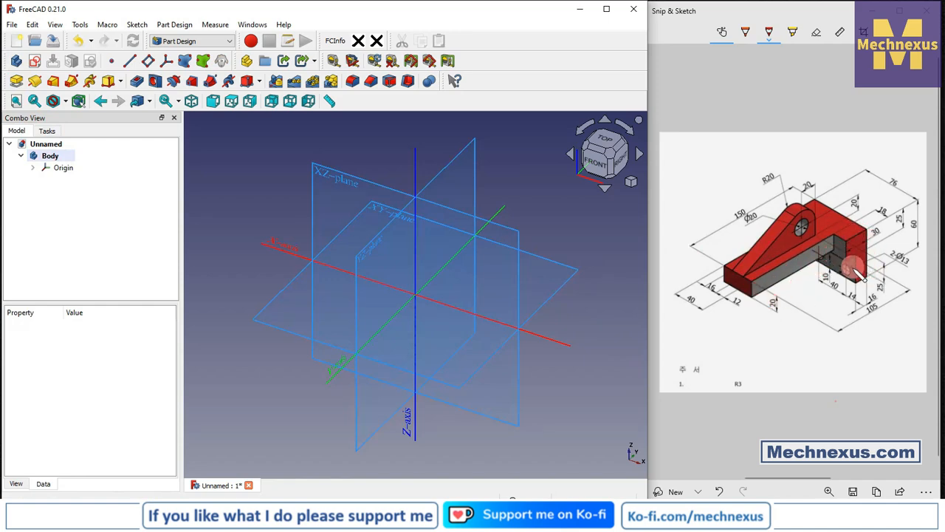
Step: Create a sketch on the YZ plane and hide the body's origin
click(453, 170)
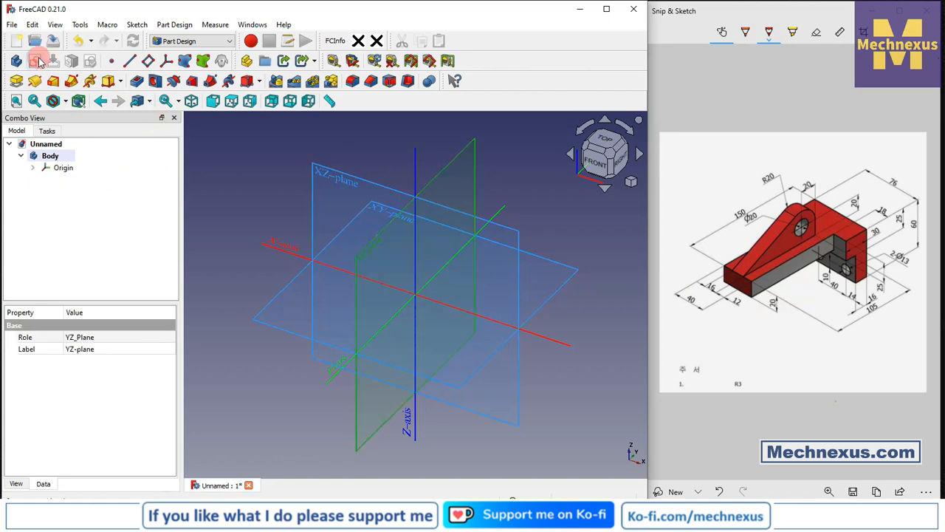
click(35, 61)
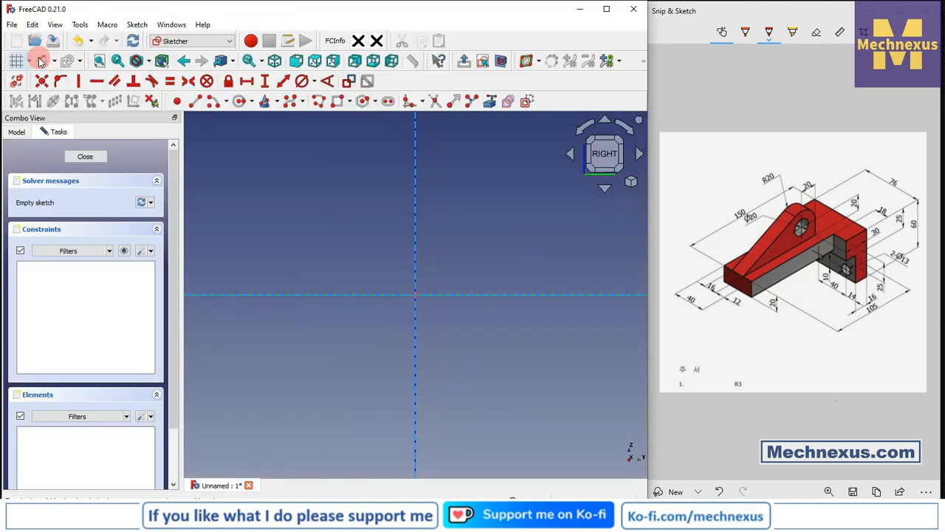
click(18, 133)
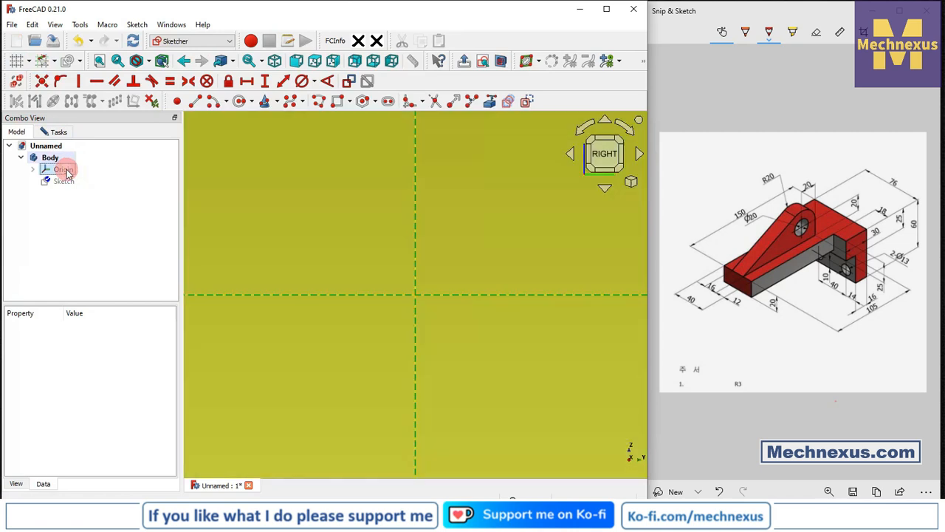
click(65, 170)
key(space)
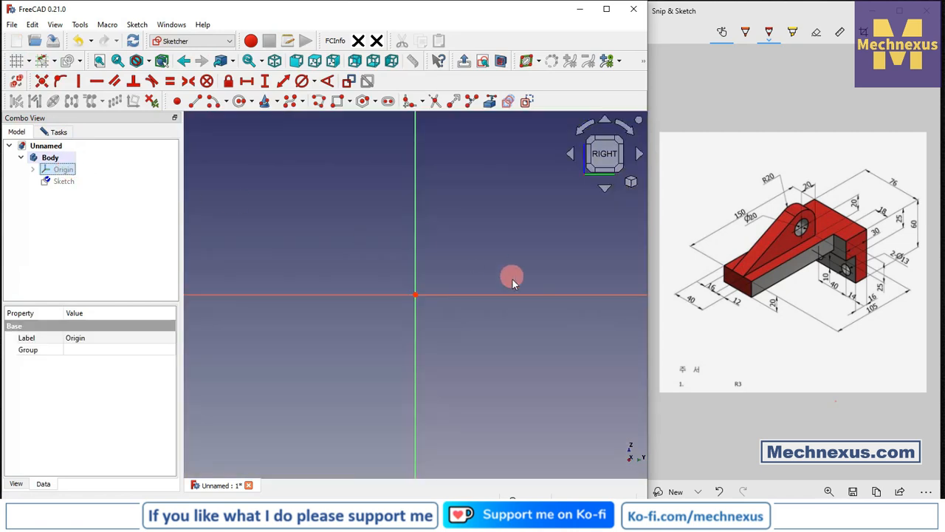
Step: Sketch a rectangle about 118 mm wide and 48 mm high, extending left and down from the origin
scroll(517, 294, down, 3)
click(337, 101)
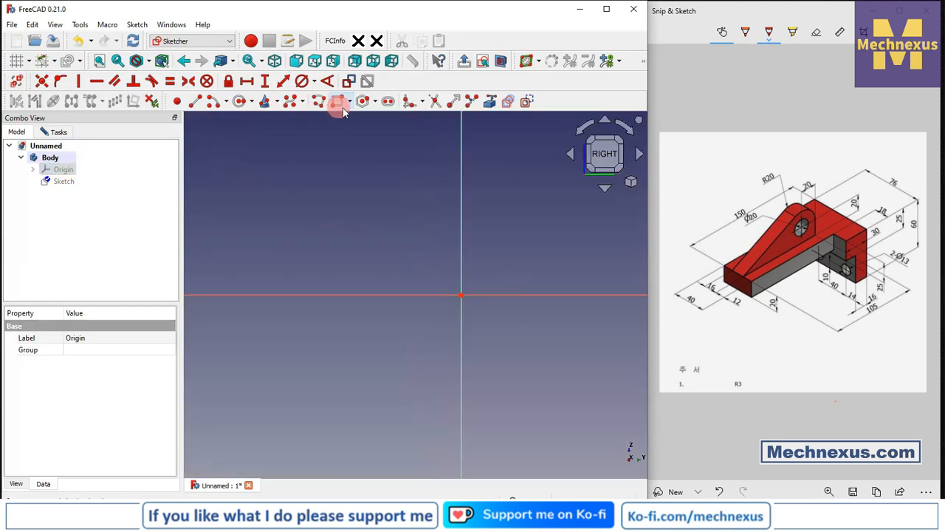
click(461, 295)
click(223, 391)
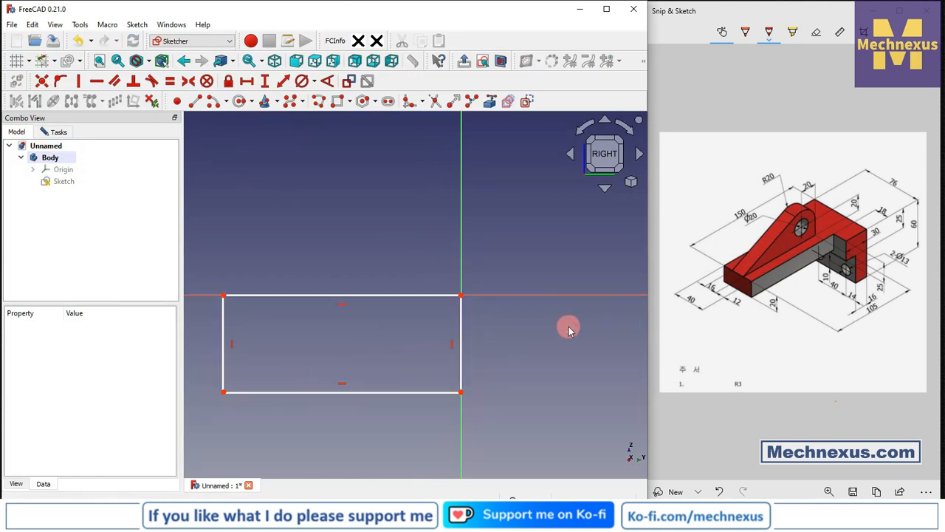
Step: Draw a horizontal line about 96 mm long from the rectangle's left edge, continuing with a vertical line about 30 mm down to its bottom edge
click(194, 101)
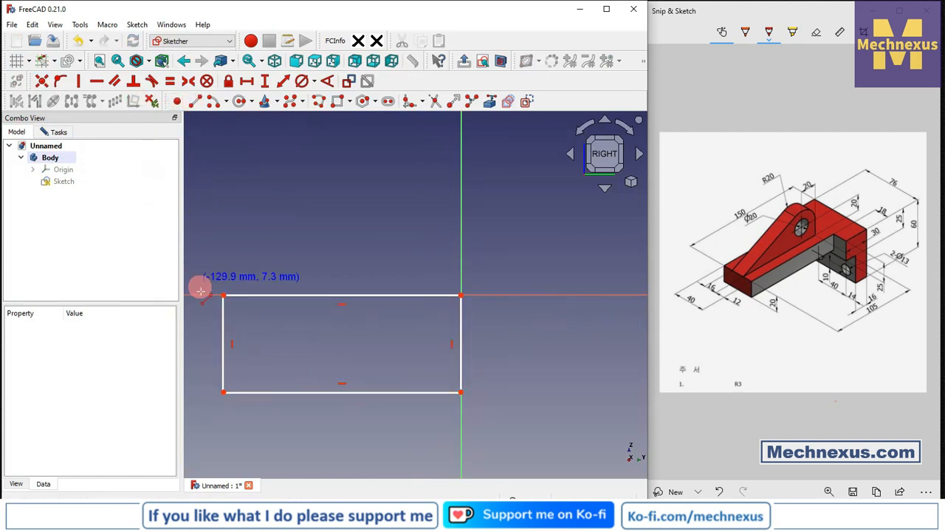
click(224, 334)
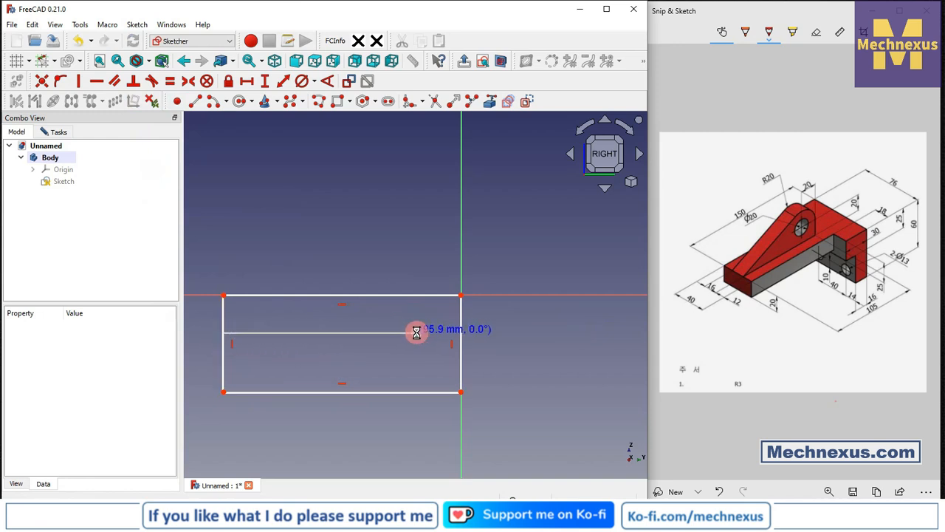
click(416, 333)
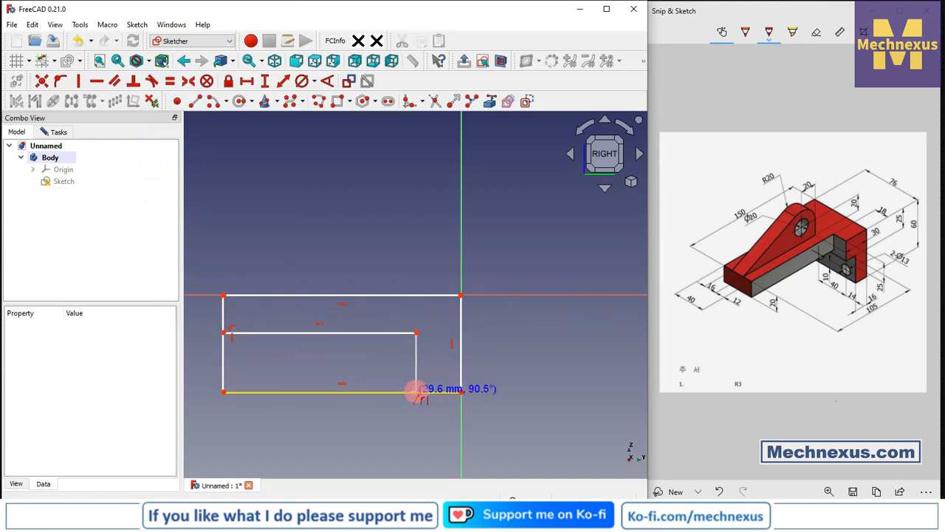
click(416, 392)
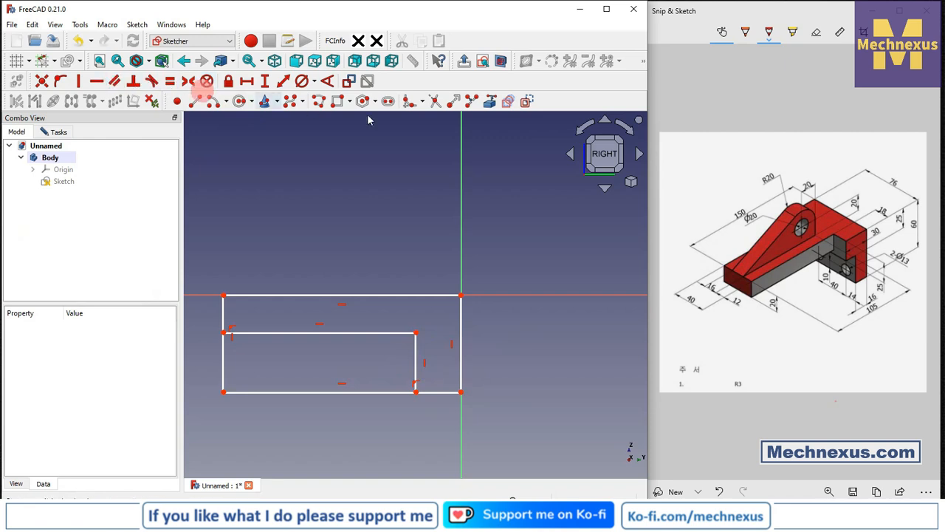
Step: Trim the rectangle's bottom and left edges around the lower-left area to leave an L-shaped profile
click(436, 101)
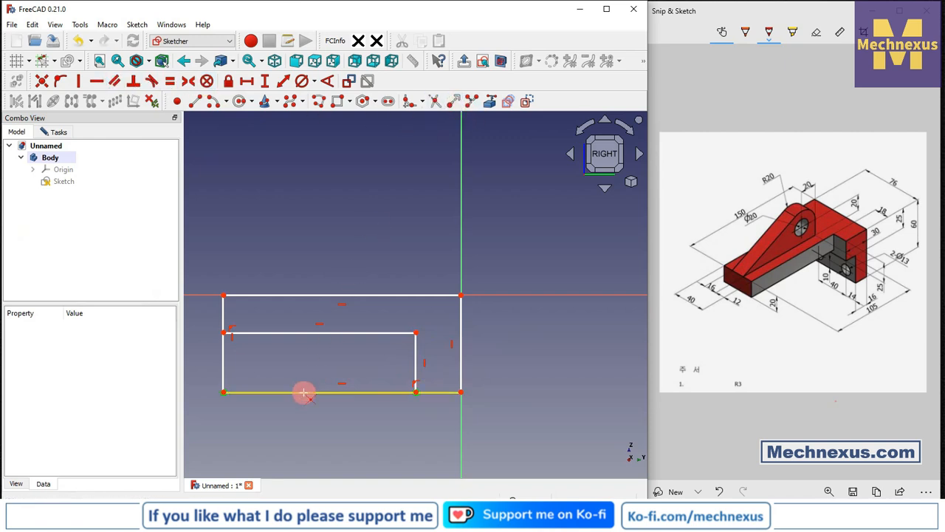
click(302, 391)
click(223, 367)
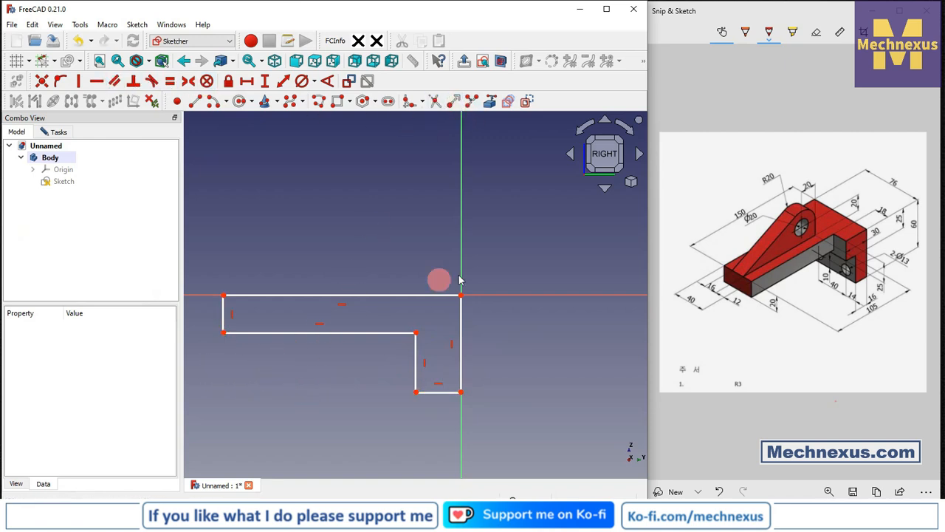
Step: Constrain the horizontal length of the profile's top edge to 150 mm
scroll(398, 229, down, 2)
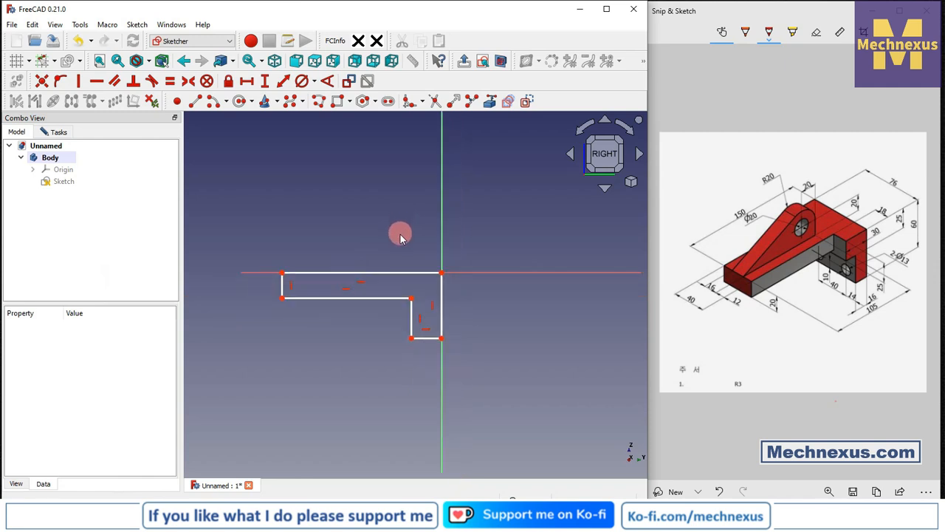
scroll(325, 226, up, 1)
click(247, 80)
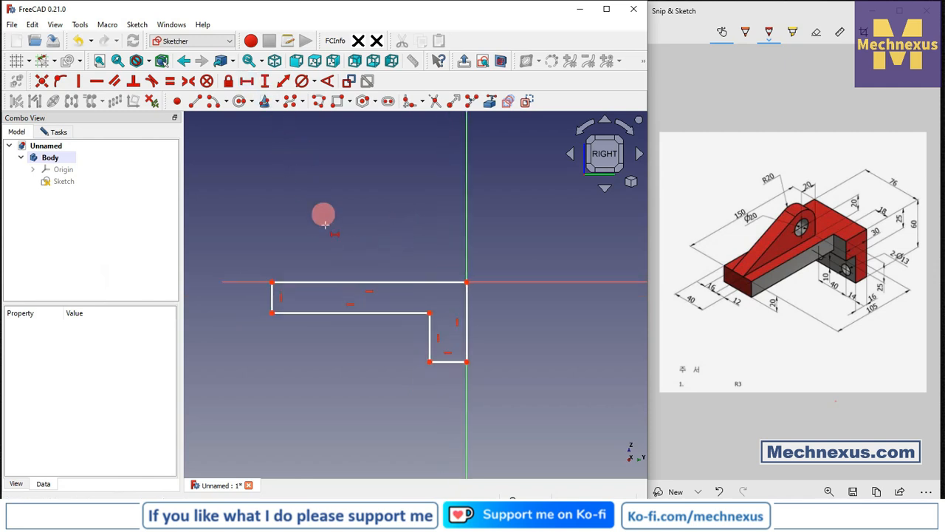
click(332, 282)
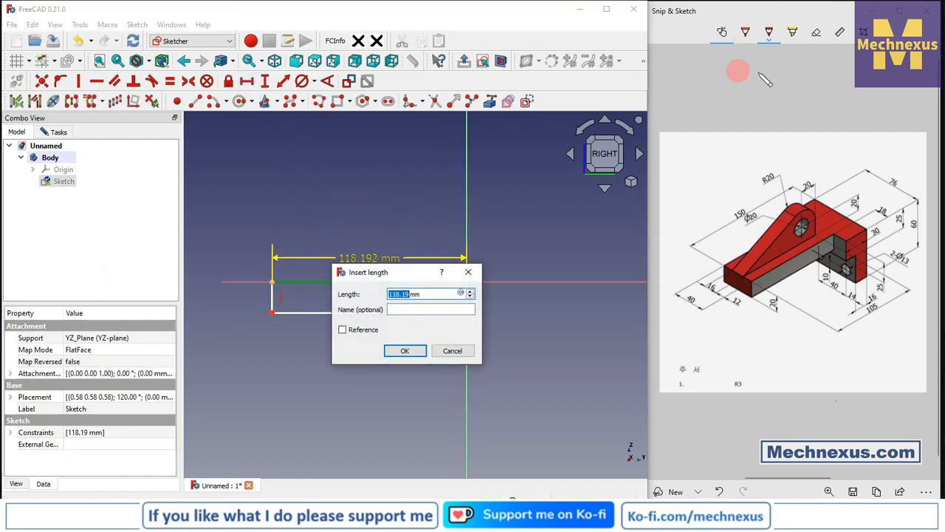
text(150)
key(Return)
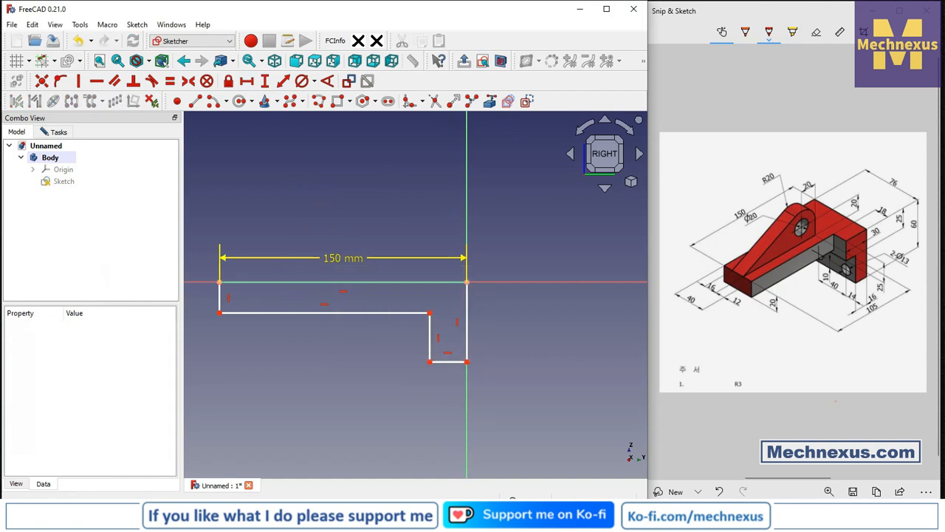
Step: Constrain the profile's right vertical edge to 60 mm and place the dimension outside the profile, to its right
click(264, 80)
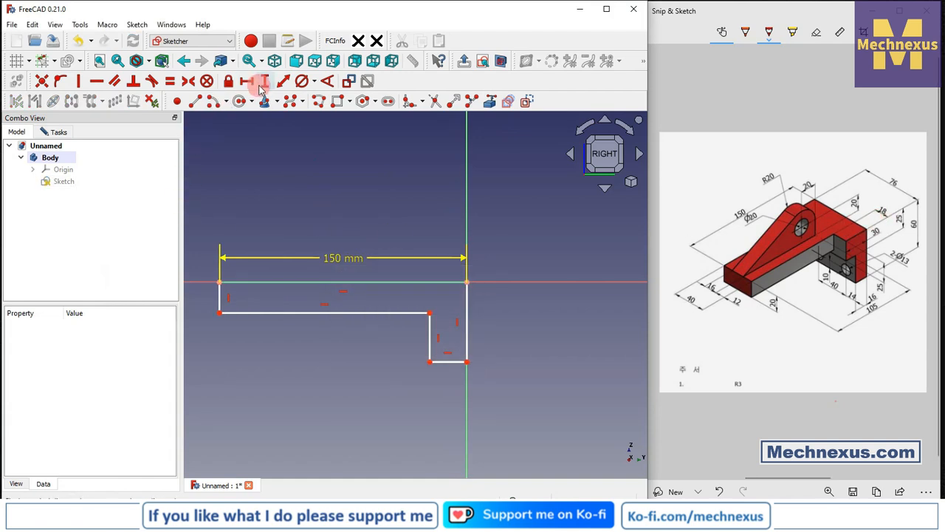
click(468, 319)
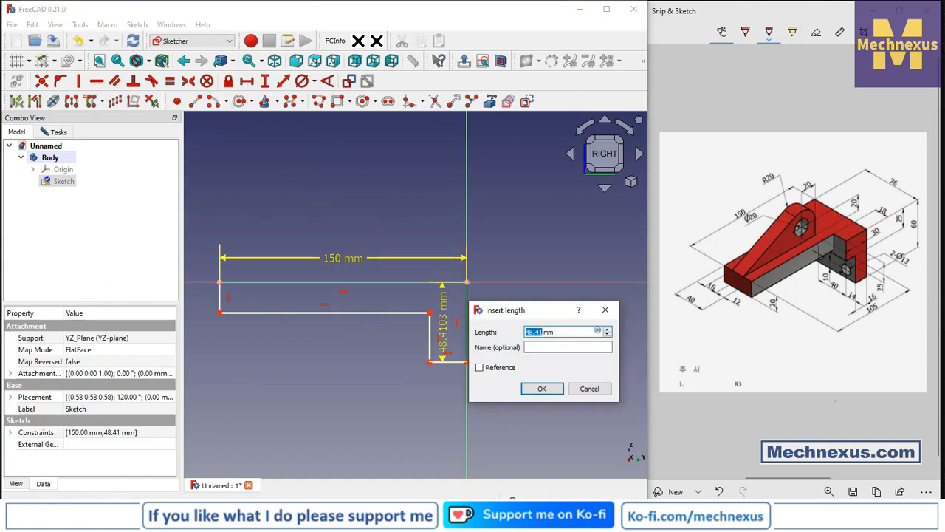
text(60)
key(Return)
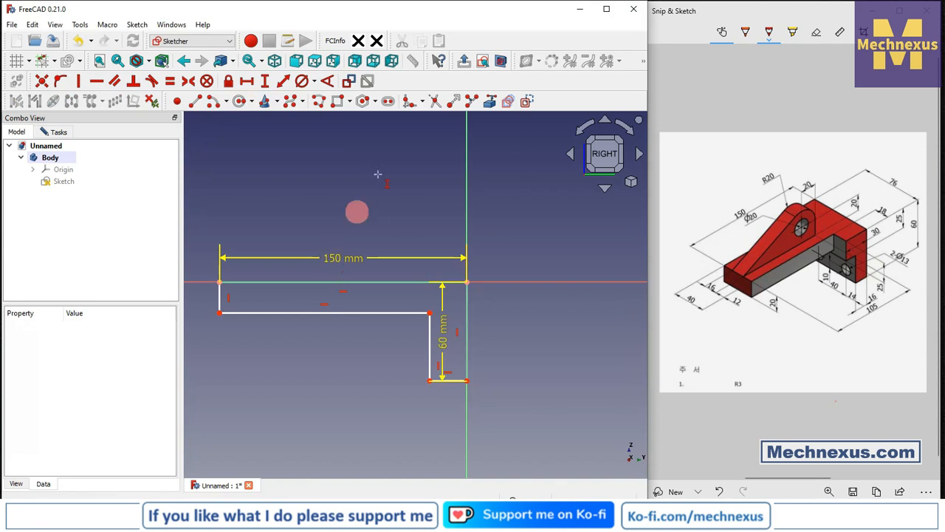
right_click(511, 321)
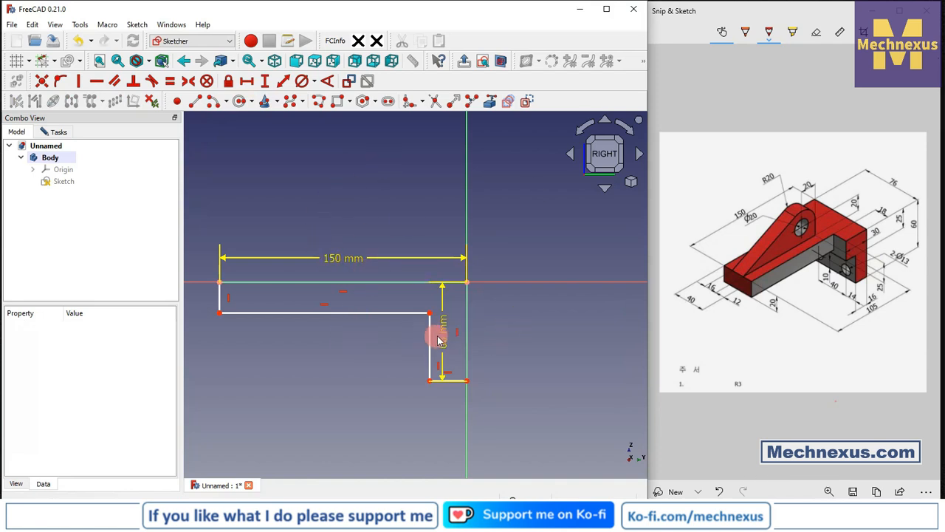
drag(440, 336, 554, 331)
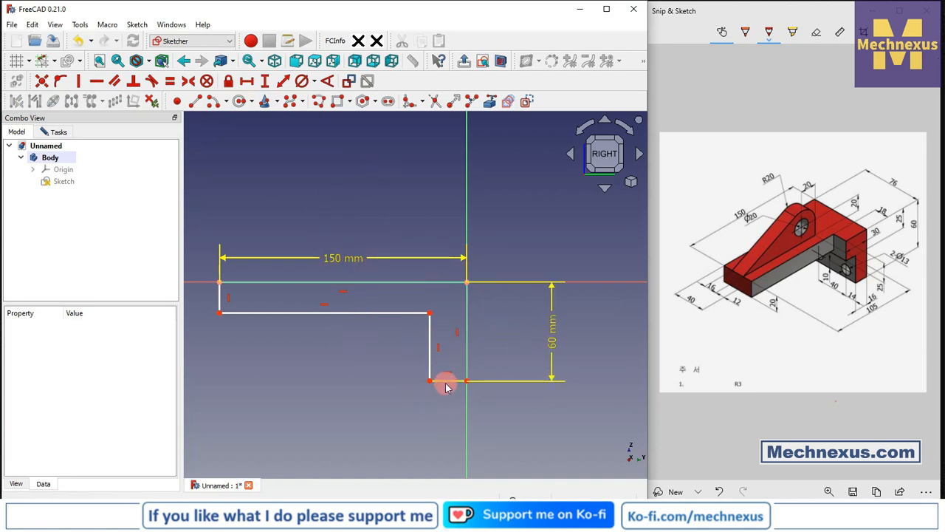
Step: Constrain the horizontal length of the profile's short bottom edge to 16 mm
click(251, 84)
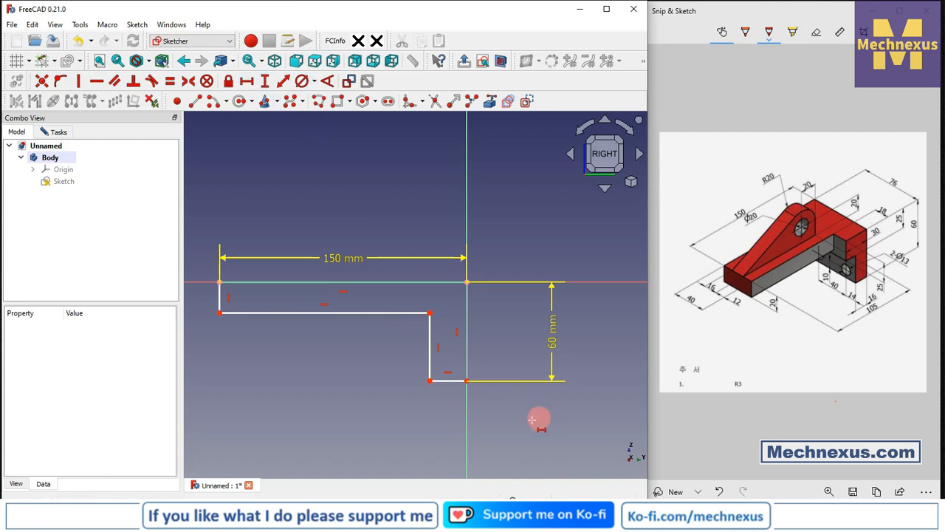
click(446, 380)
text(1)
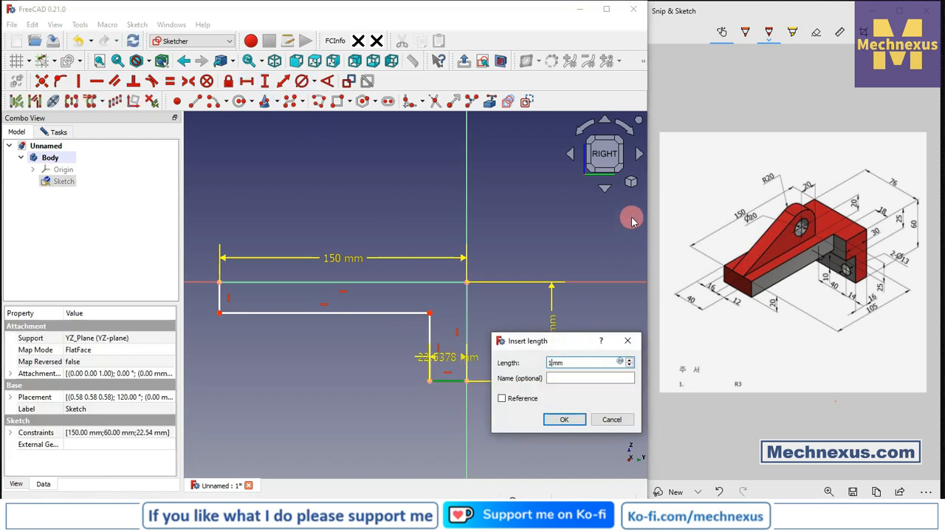
text(6)
key(Return)
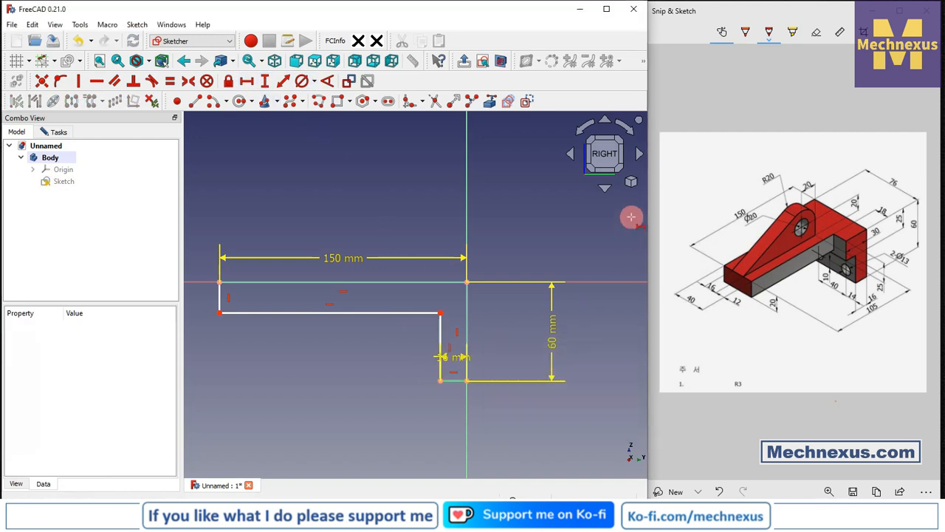
Step: Constrain the profile's left vertical edge to 20 mm
click(265, 80)
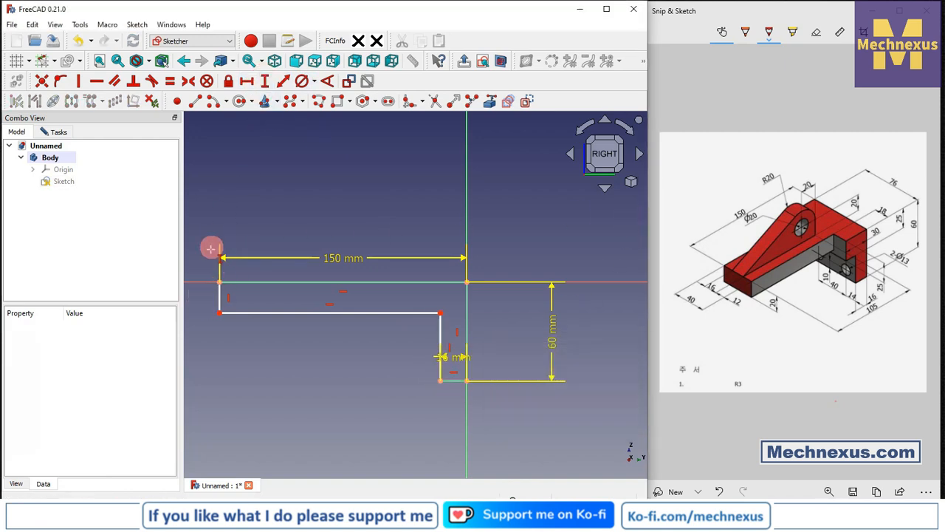
click(220, 298)
text(2mm)
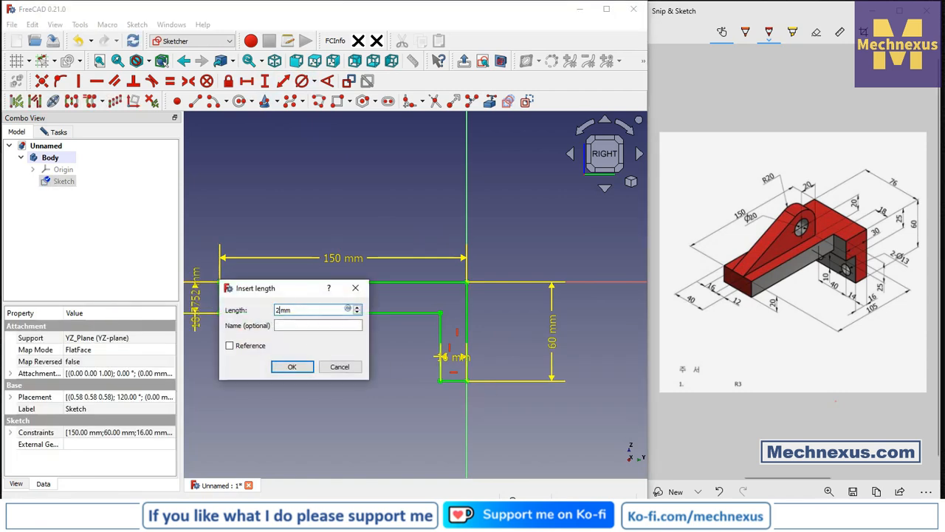
text(0)
key(Return)
Step: Place the 20 mm and 16 mm dimensions clear of the profile and close the sketch
scroll(330, 258, down, 2)
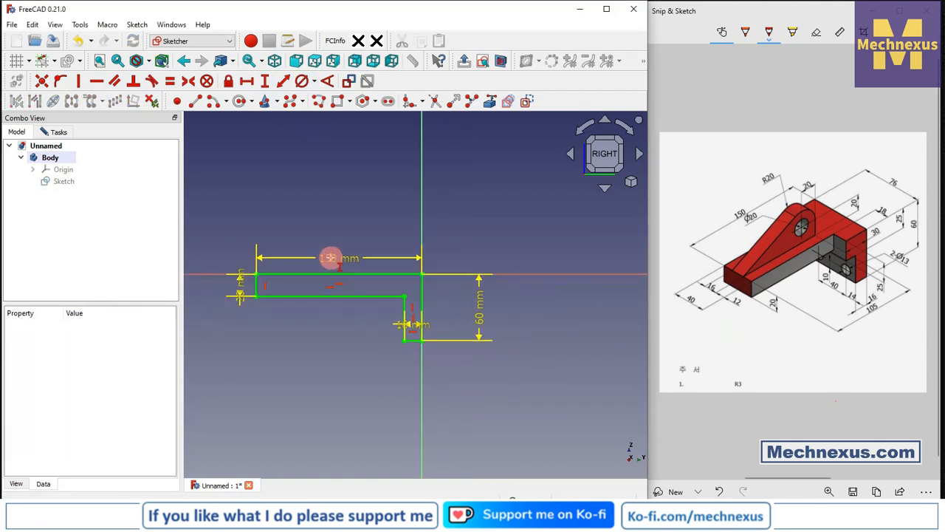
scroll(298, 254, up, 1)
drag(231, 295, 229, 235)
mouse_move(444, 345)
mouse_down()
mouse_move(429, 386)
mouse_move(385, 386)
mouse_up()
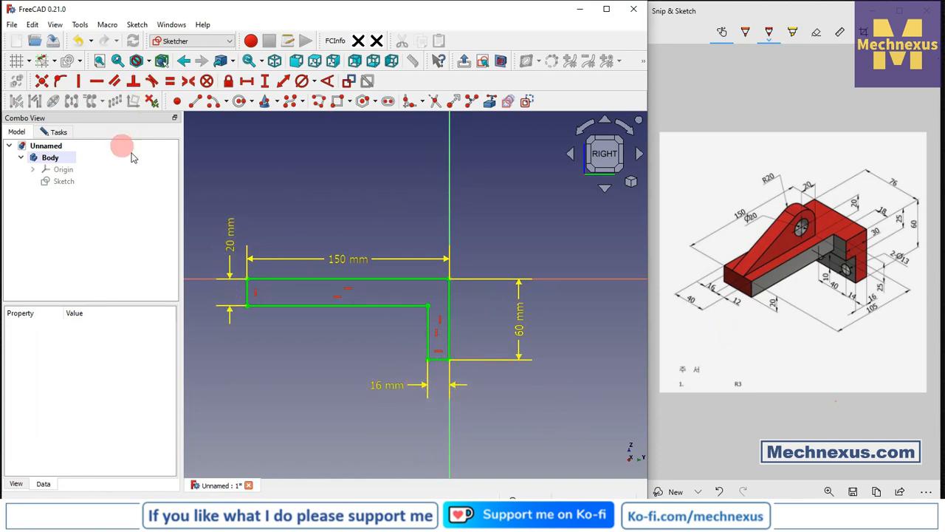
click(57, 132)
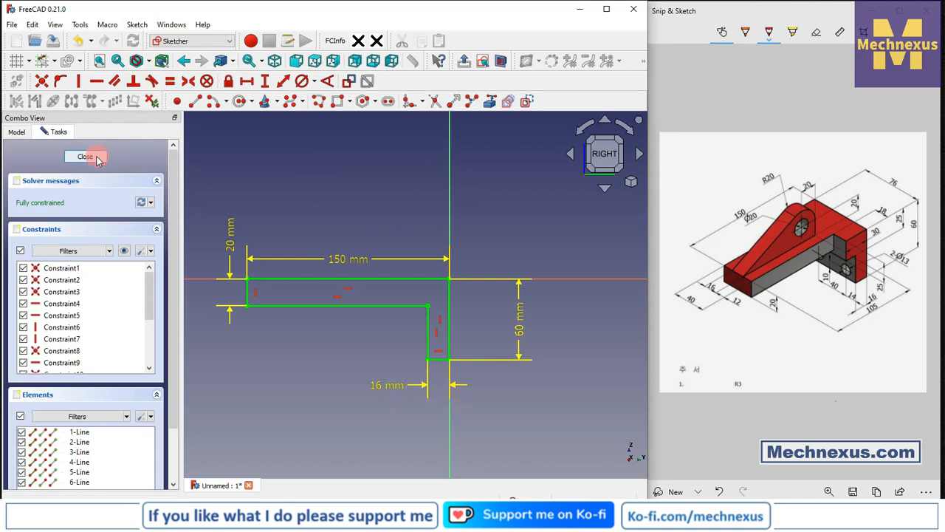
click(87, 157)
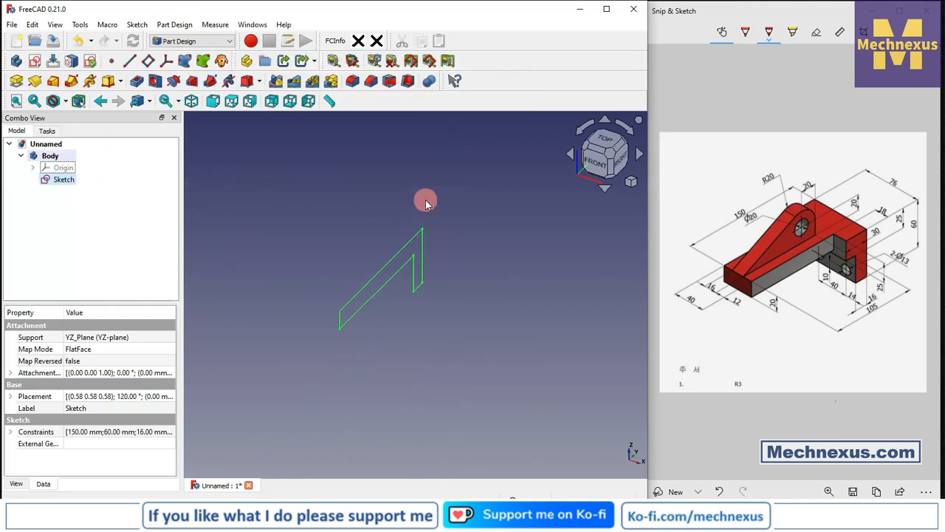
Step: Pad the L-shaped profile sketch 76 mm, symmetric to its plane
click(524, 233)
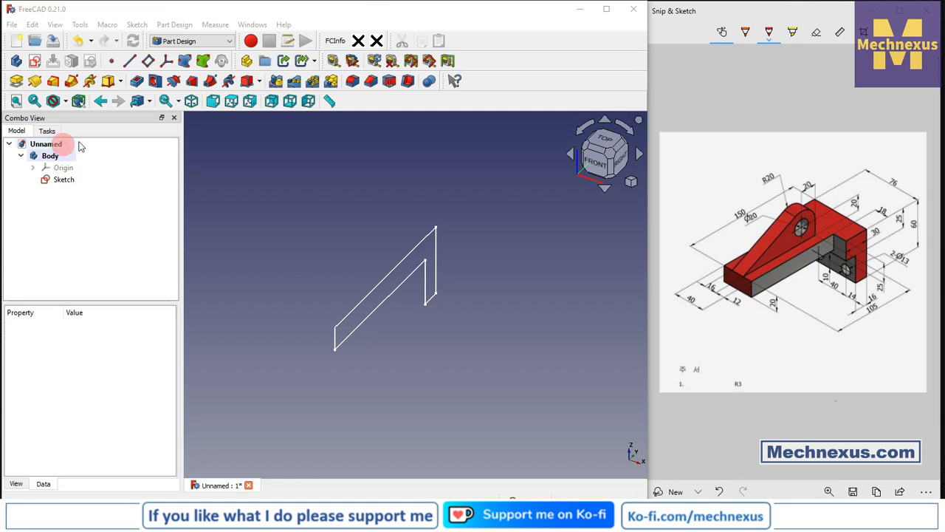
click(62, 180)
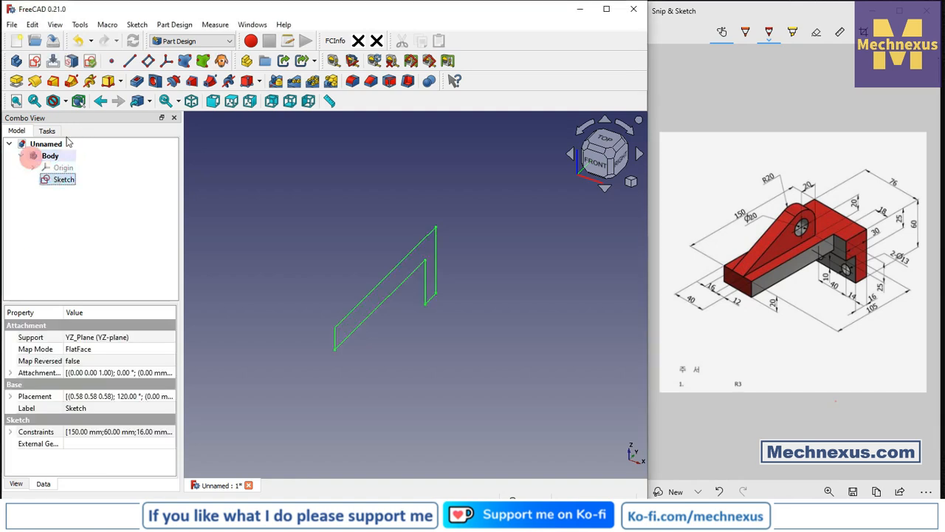
click(16, 81)
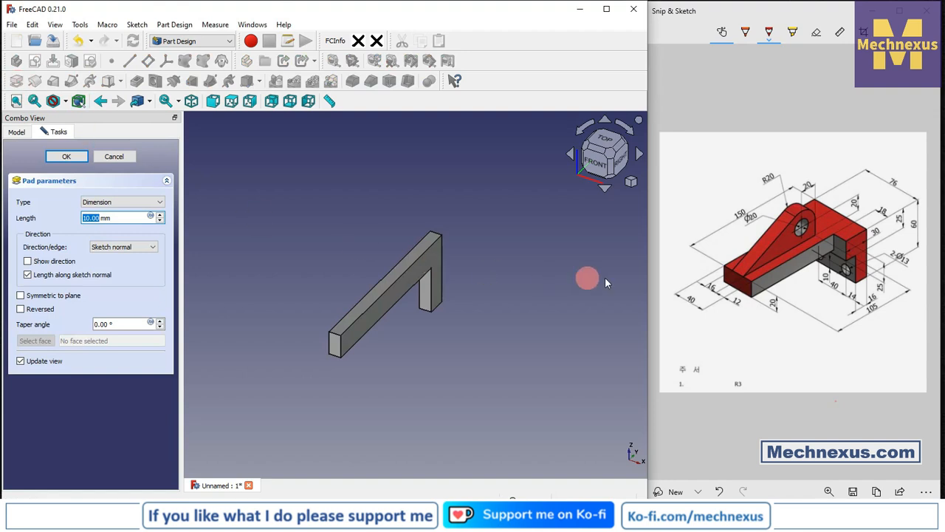
click(21, 295)
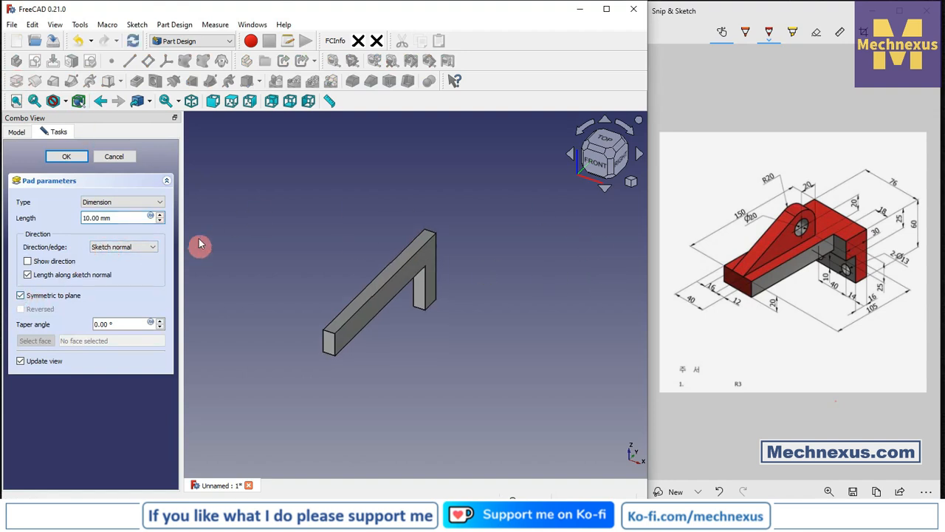
double_click(134, 219)
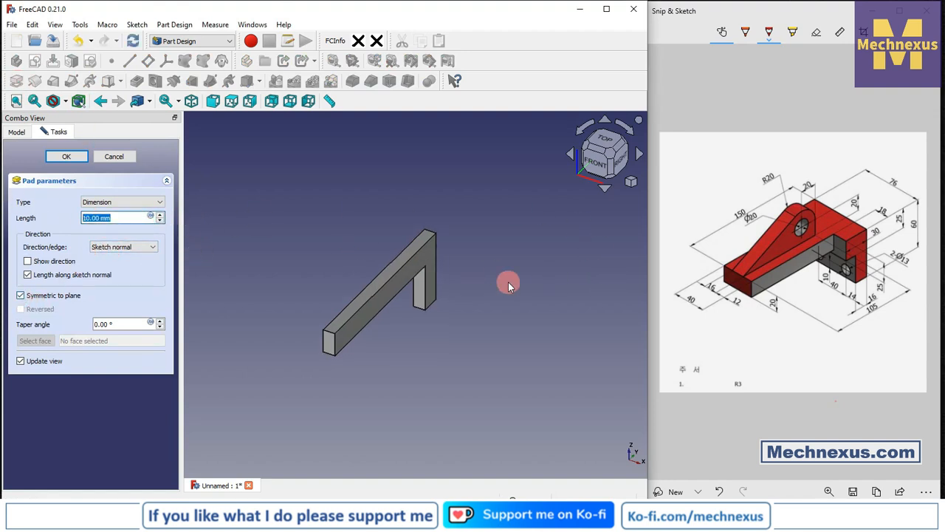
text(76)
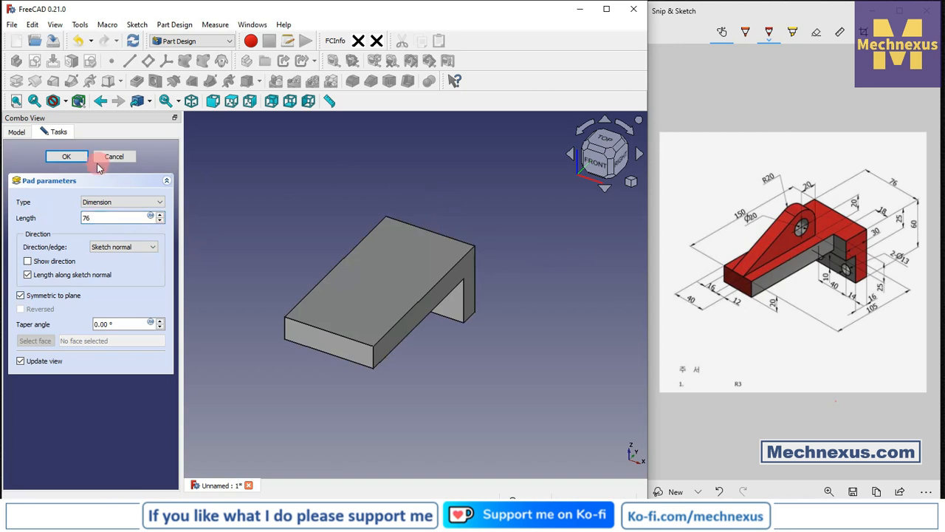
click(64, 157)
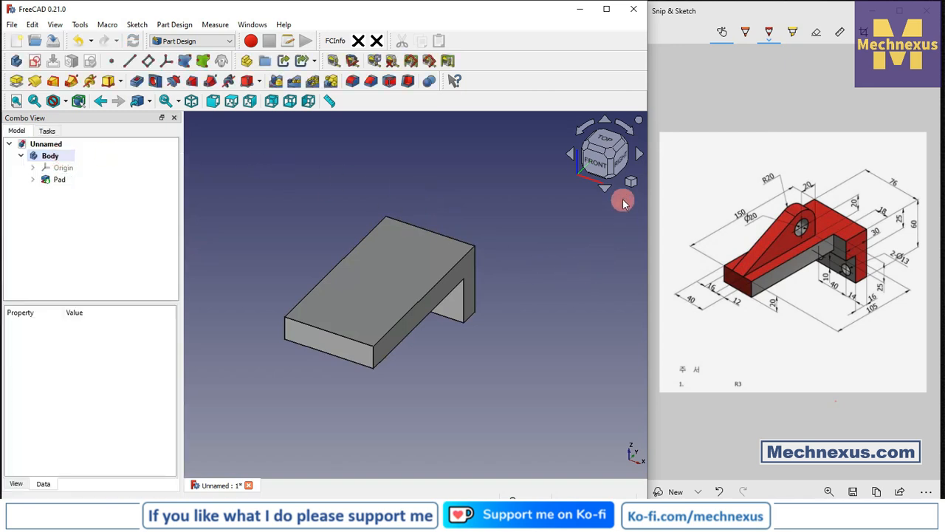
Step: Show the padded body in isometric view and start a new sketch on its top face
click(631, 182)
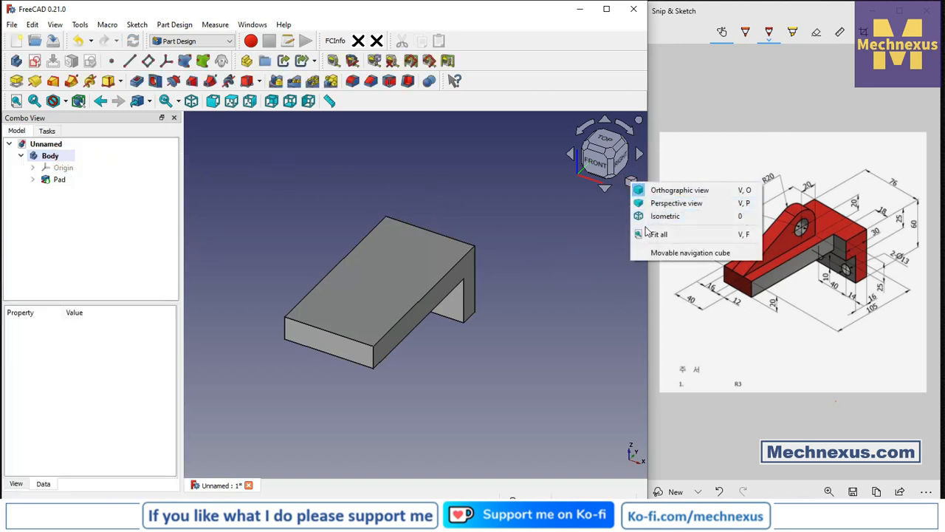
click(654, 214)
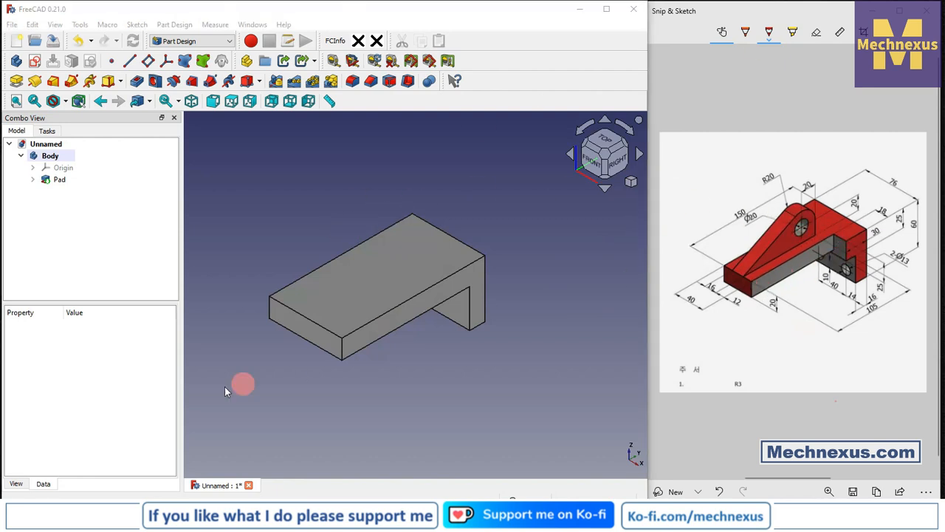
click(380, 290)
click(37, 62)
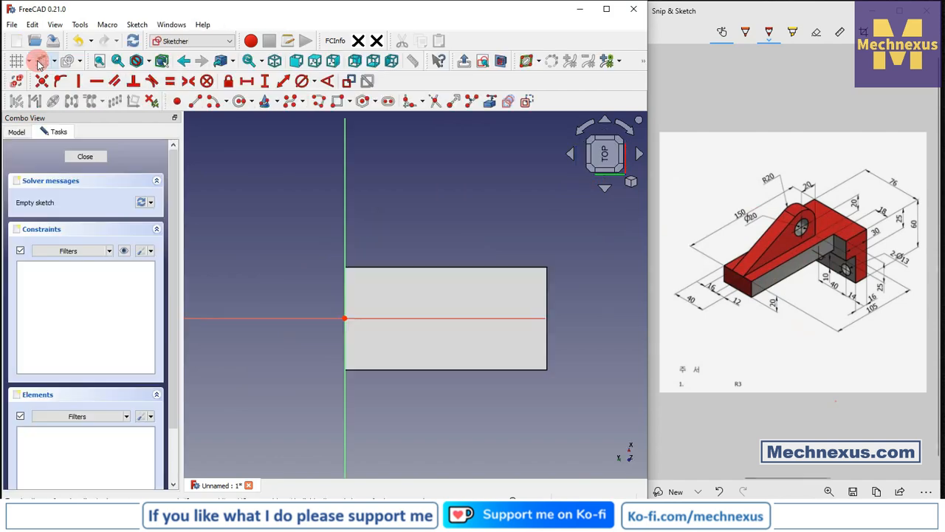
Step: Project the top face's short front edge and long right edge into the sketch as external geometry
click(631, 182)
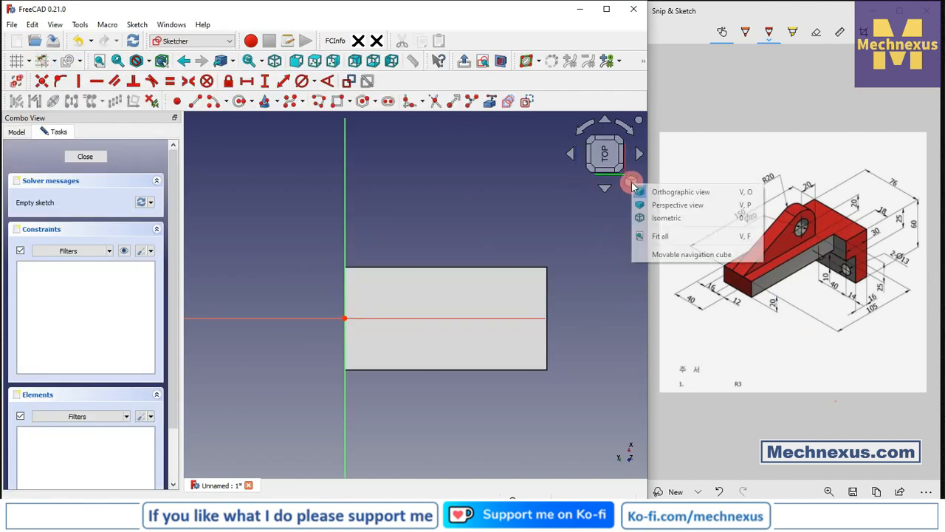
click(666, 218)
scroll(389, 340, up, 2)
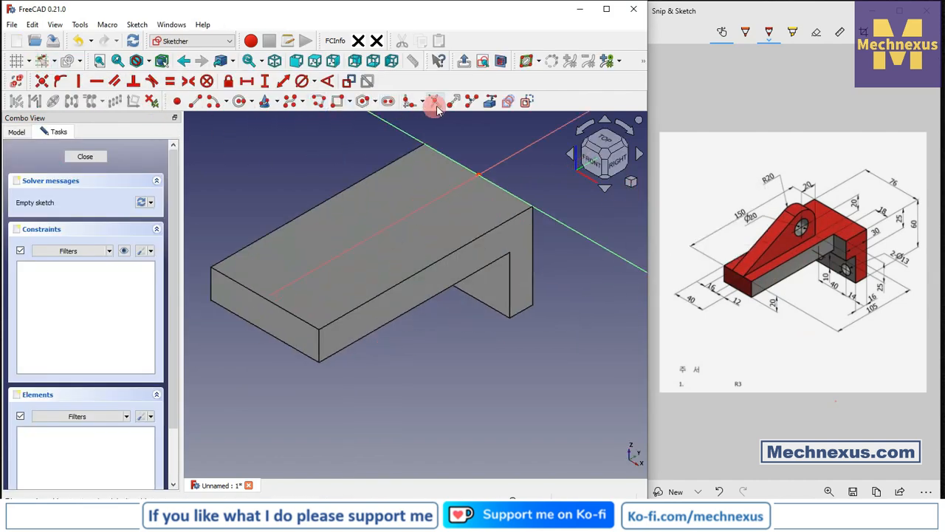
click(490, 101)
click(302, 319)
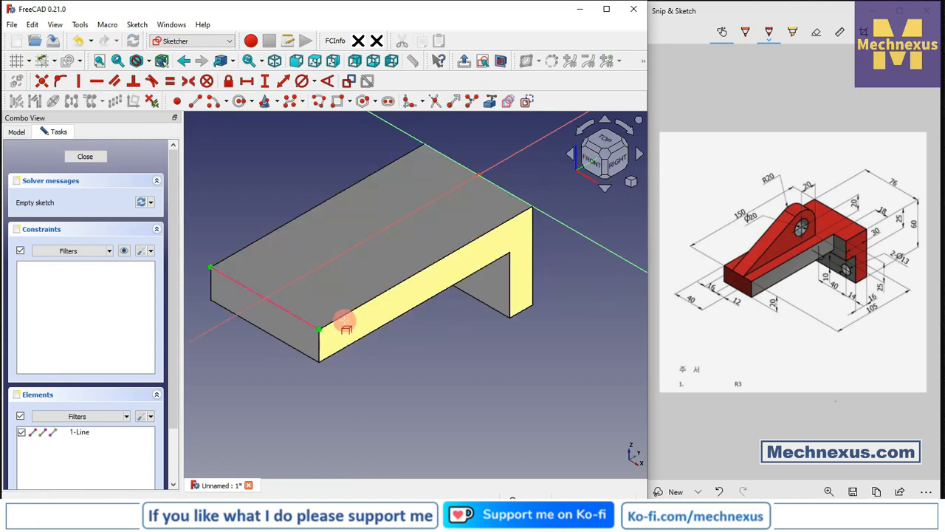
click(344, 317)
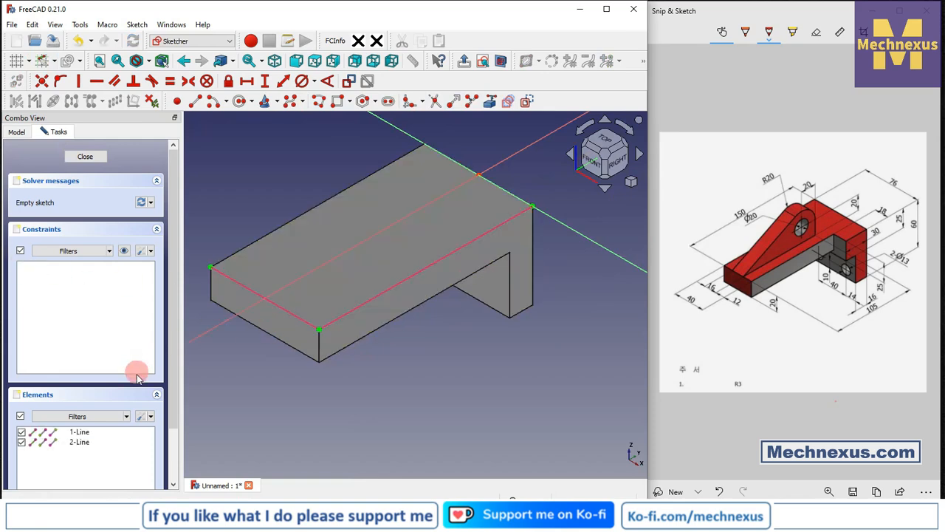
Step: Draw a rectangle about 106 mm by 25 mm on the top face, starting from the corner where the projected edges meet
click(336, 103)
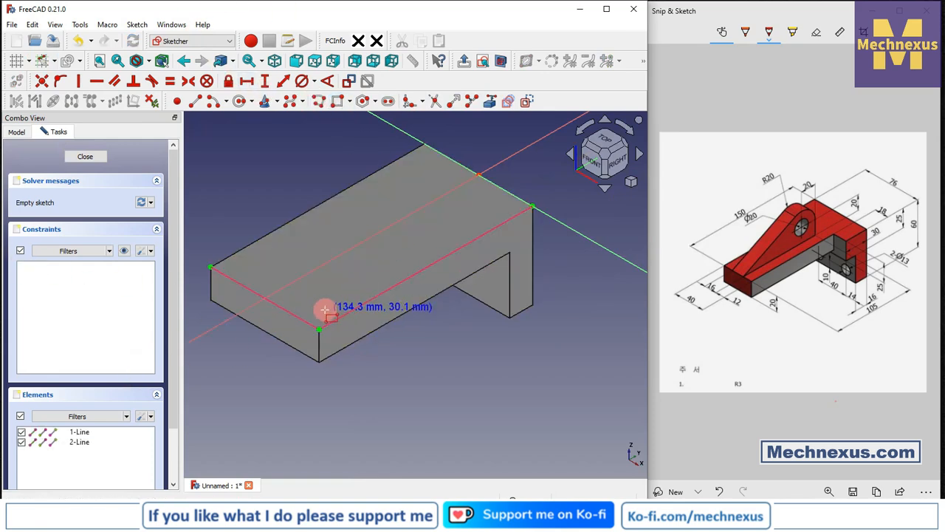
click(319, 327)
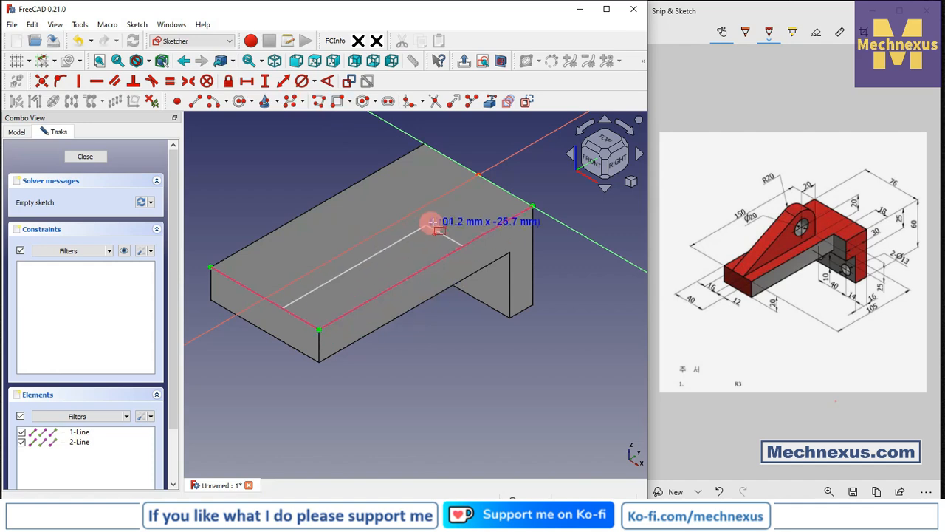
click(434, 220)
right_click(251, 182)
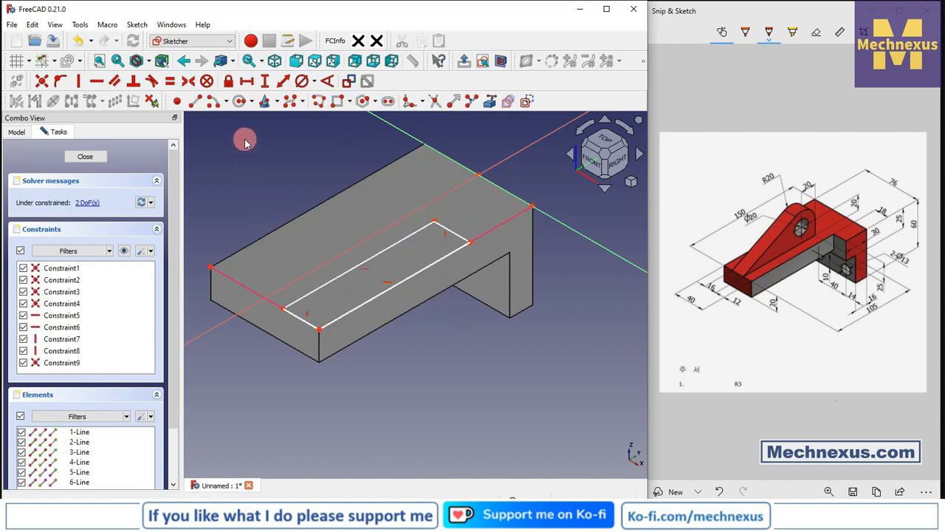
Step: View the sketch from the top with its length horizontal and constrain the rectangle's width to 18 mm
click(608, 139)
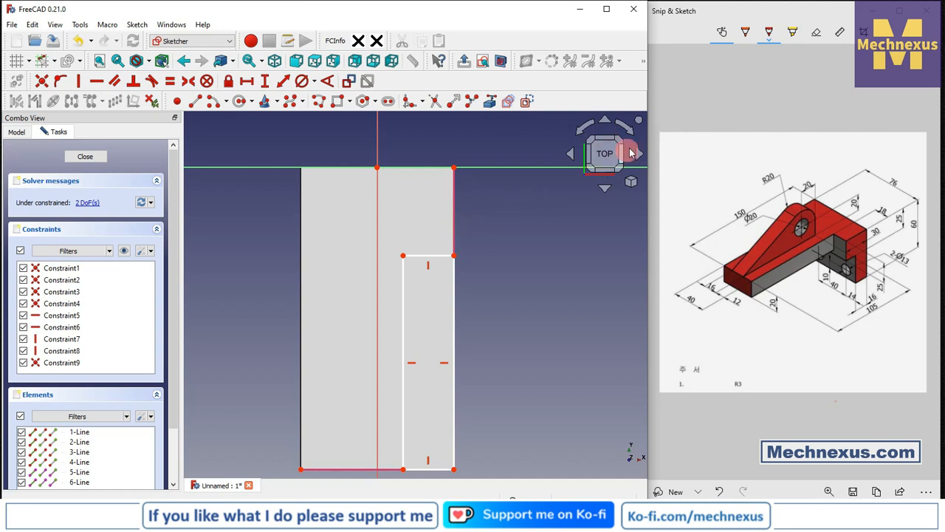
click(634, 131)
click(634, 132)
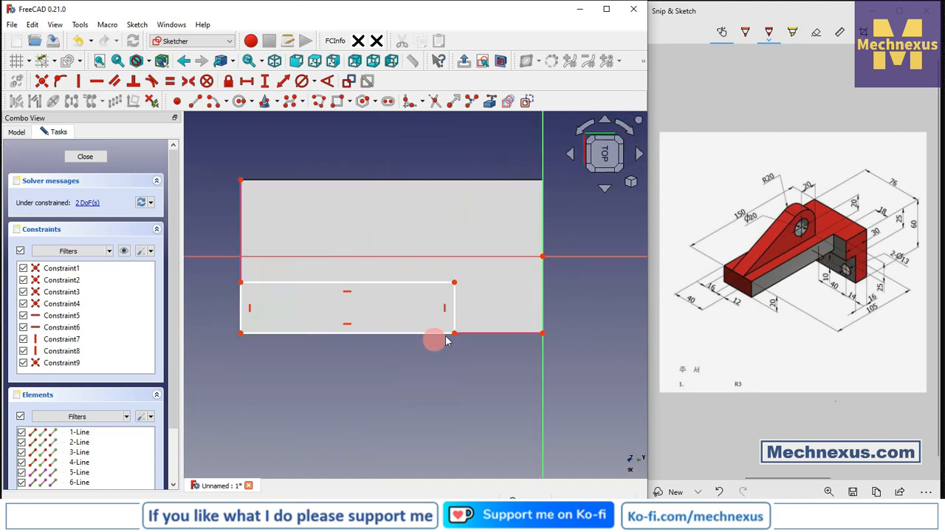
click(264, 83)
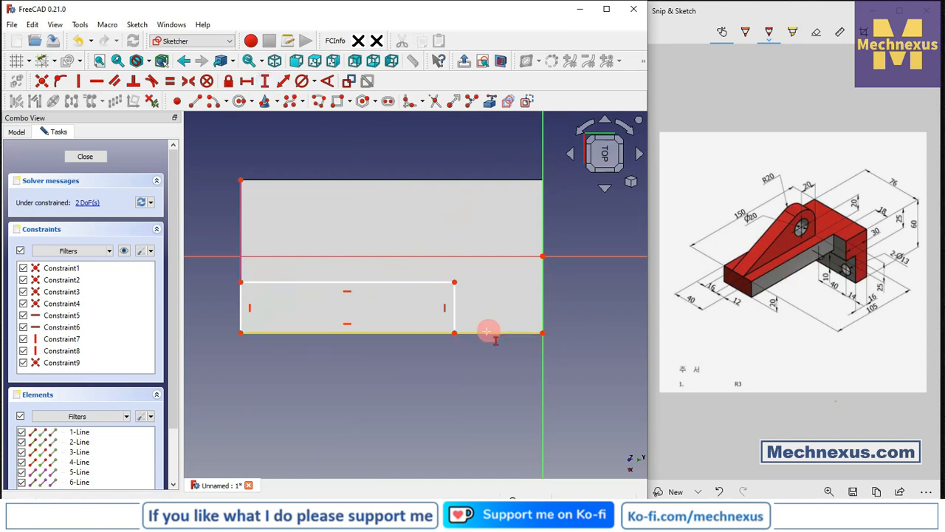
click(455, 303)
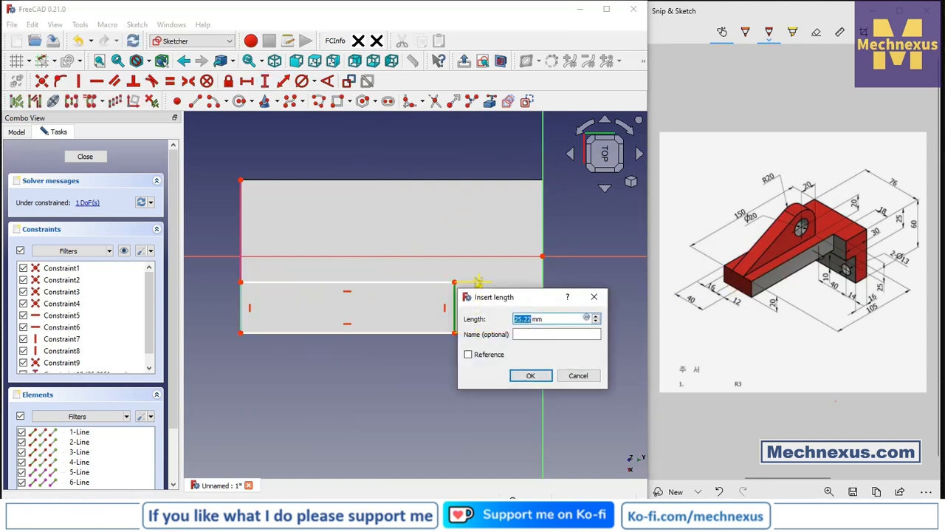
text(18)
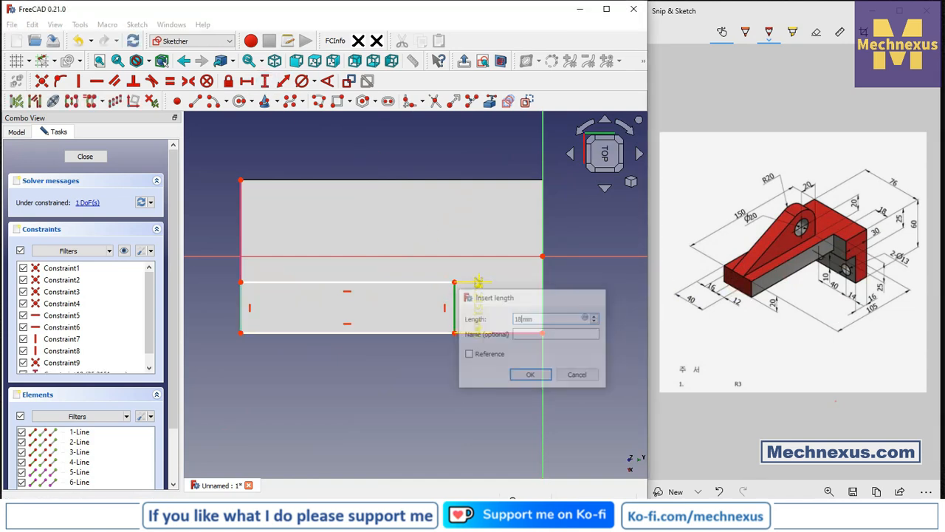
key(Return)
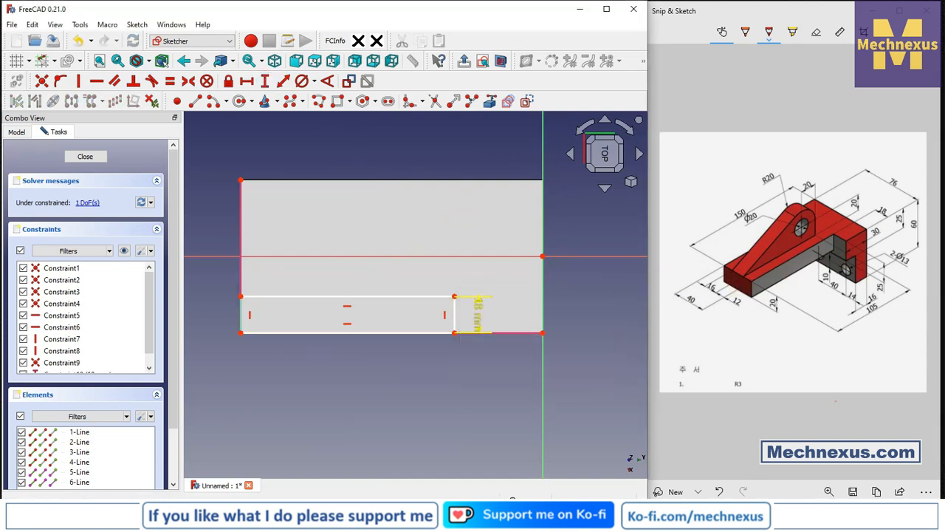
Step: Constrain the horizontal distance between the rectangle's inner corner and the far end of the projected long edge to 30 mm
click(245, 84)
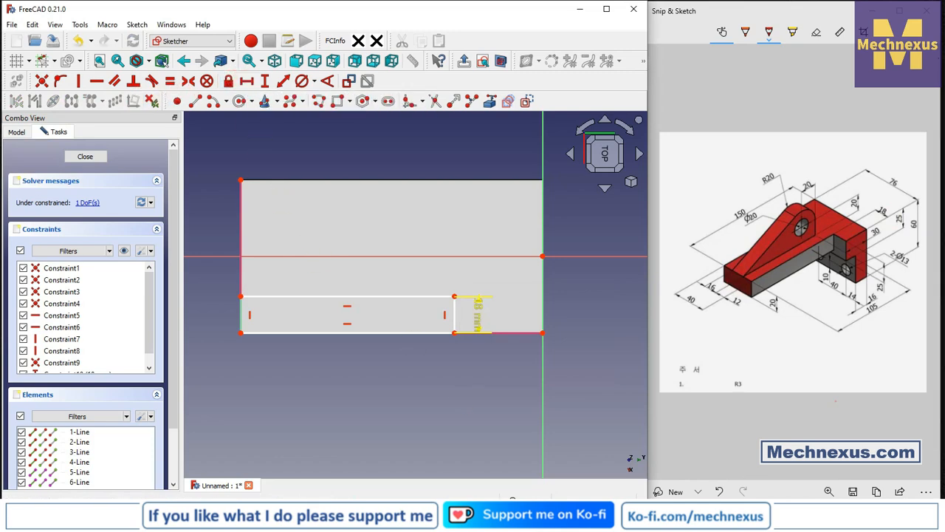
click(454, 333)
click(543, 333)
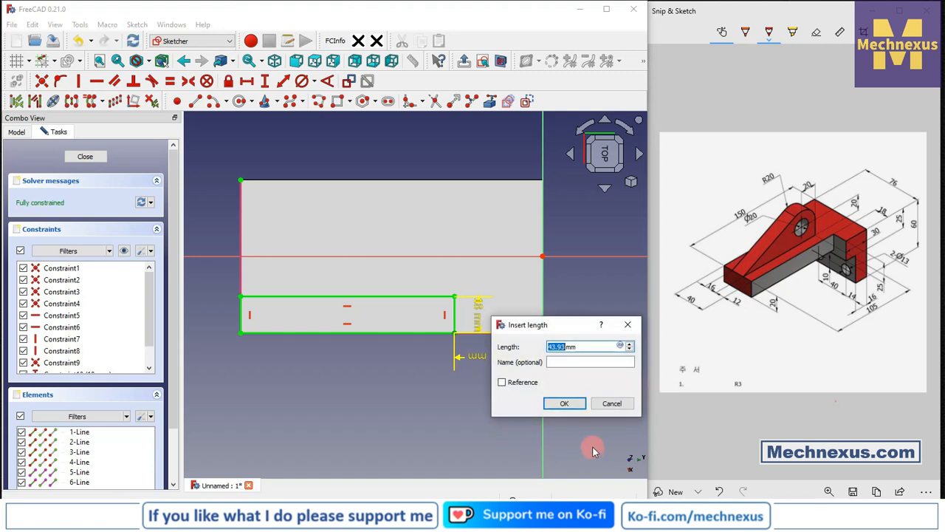
text(30)
key(Return)
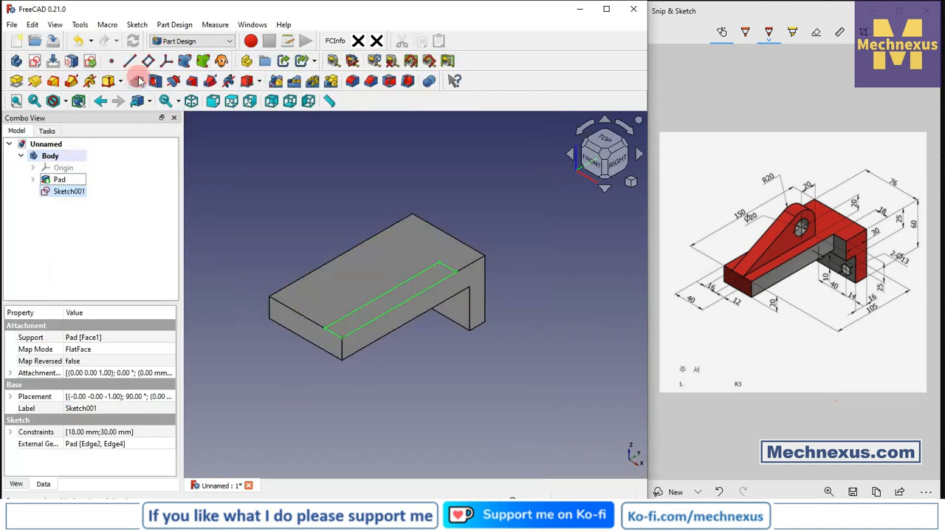
Step: Pocket the top-face rectangle sketch, choosing Through all as the pocket type
click(138, 82)
click(110, 202)
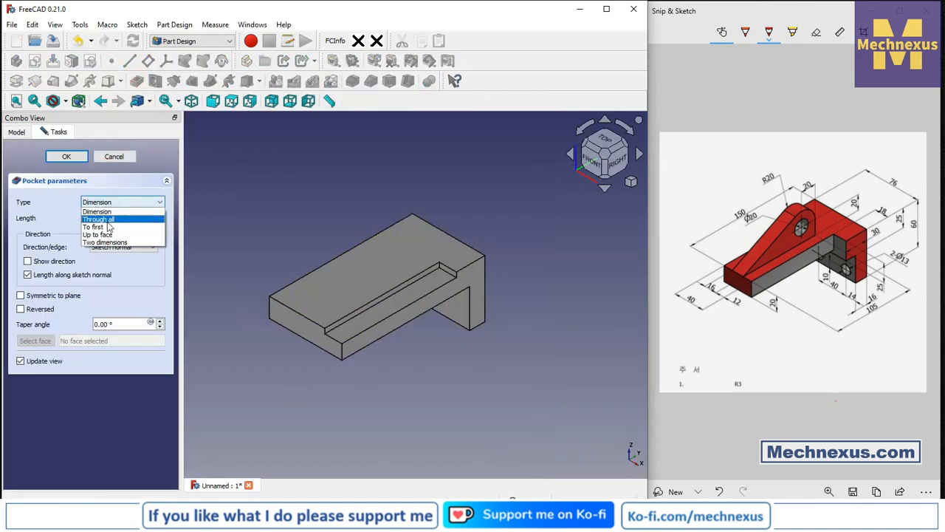
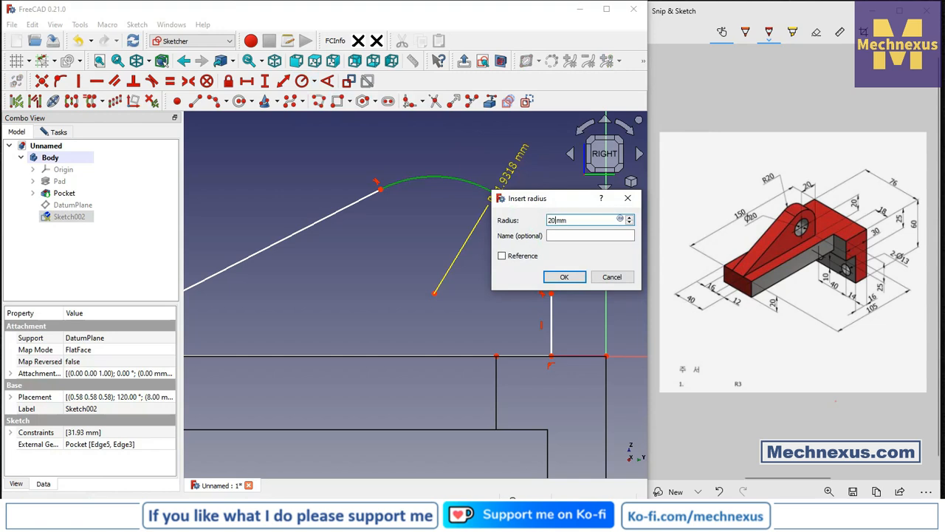
Step: Set the rib profile's arc radius to 20 mm and constrain the horizontal distance from the sloped line's lower end to the arc centre to 105 mm
key(Return)
scroll(369, 240, down, 3)
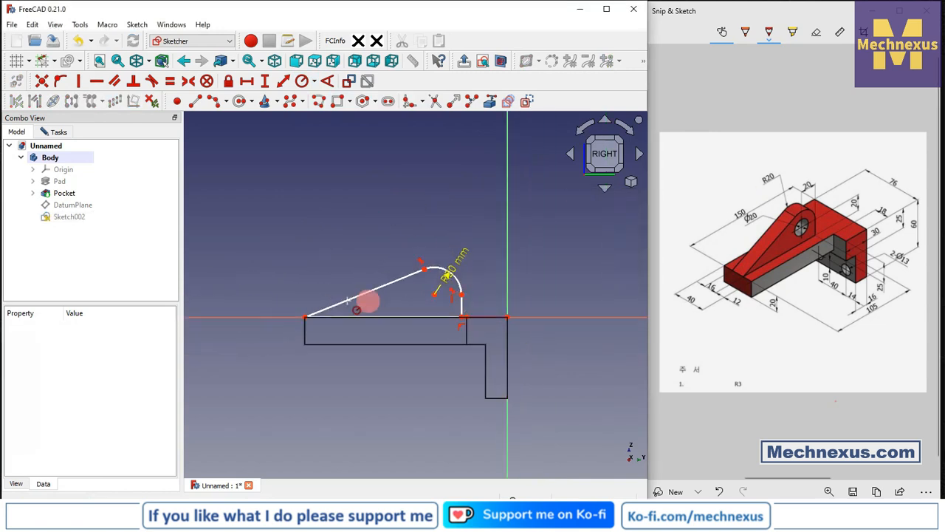
scroll(264, 120, up, 2)
click(247, 81)
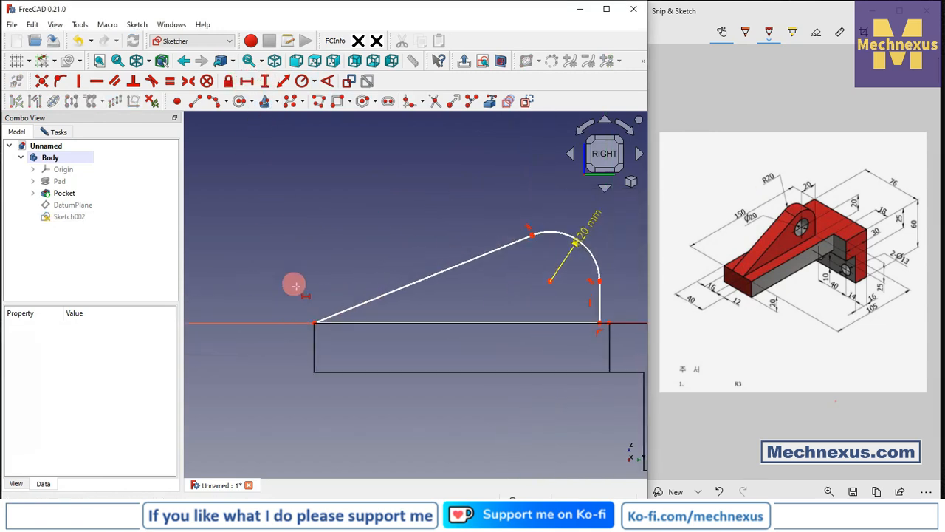
click(314, 325)
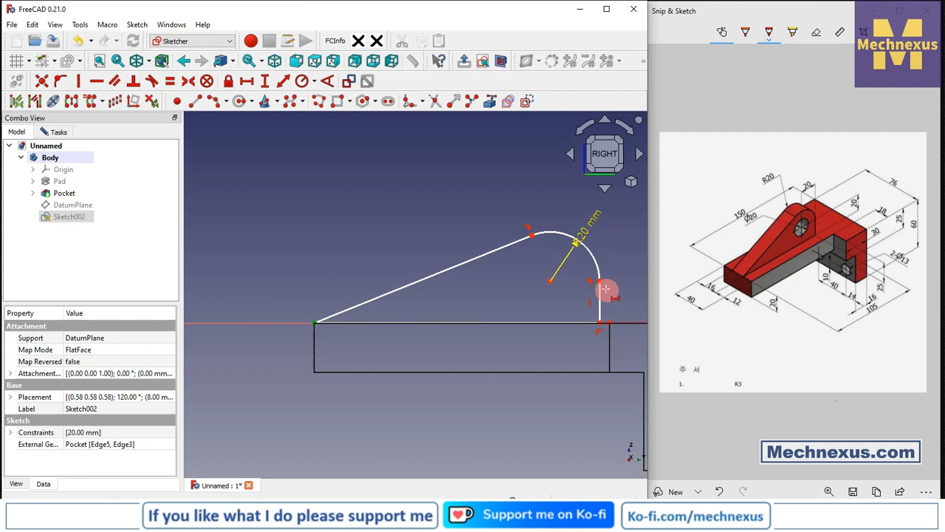
click(550, 280)
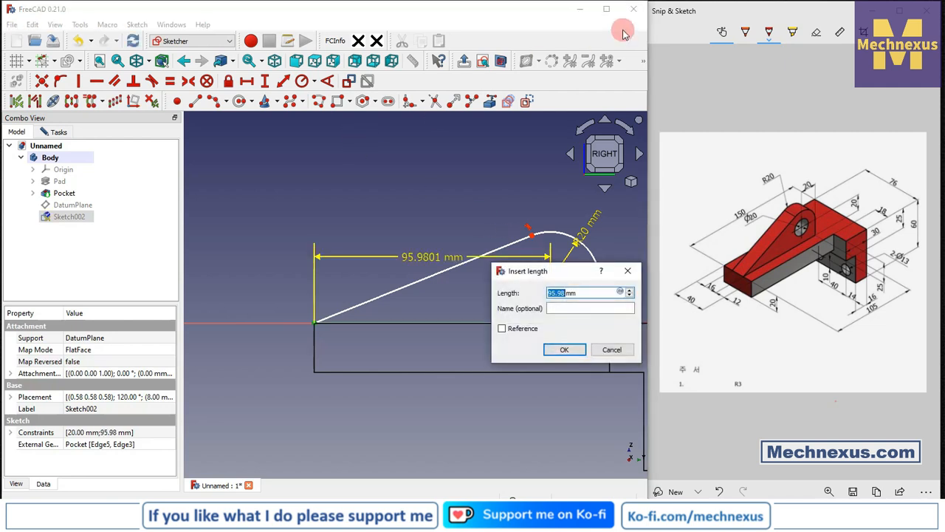
key(Return)
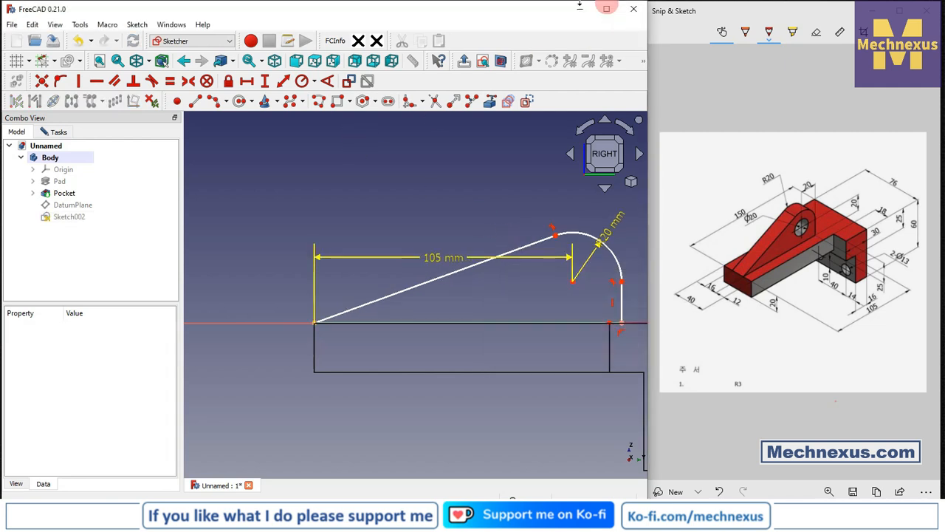
Step: Constrain the vertical distance from the rib profile's base corner to the arc centre to 20 mm
scroll(245, 239, down, 3)
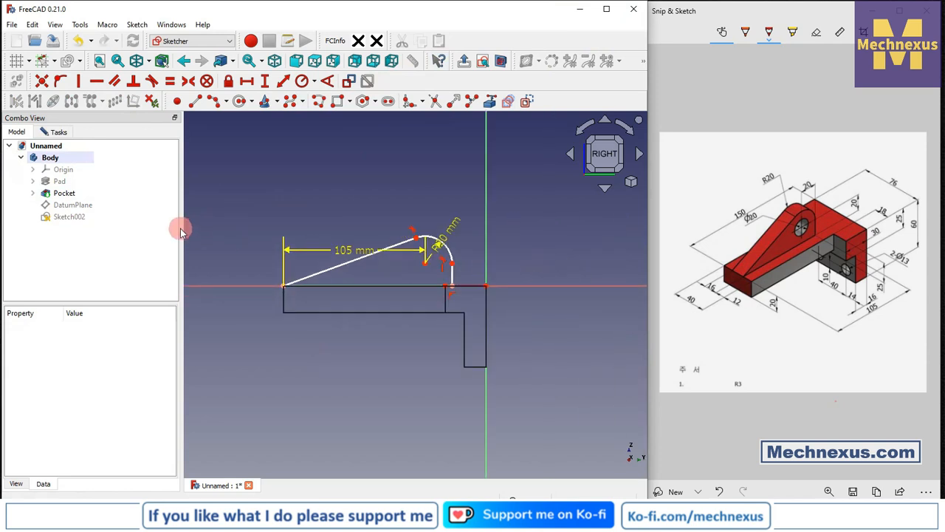
scroll(416, 257, up, 3)
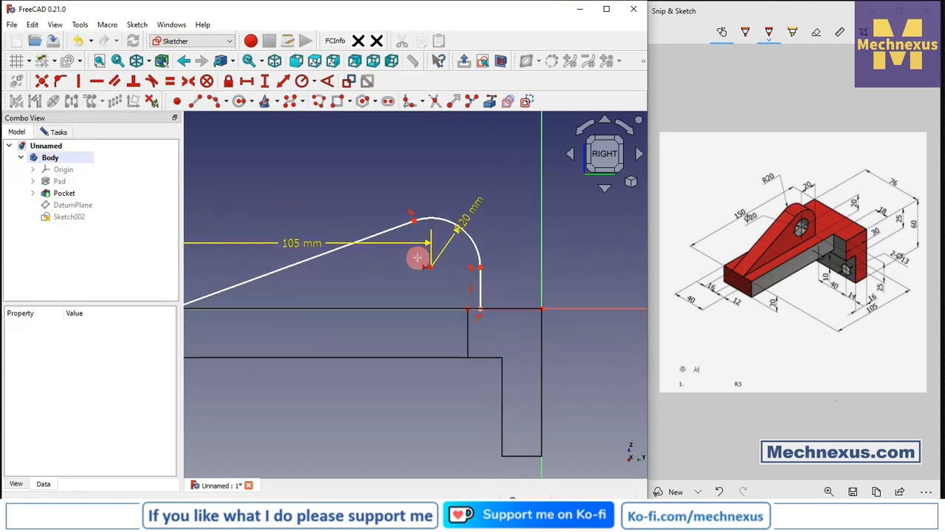
click(483, 313)
click(436, 273)
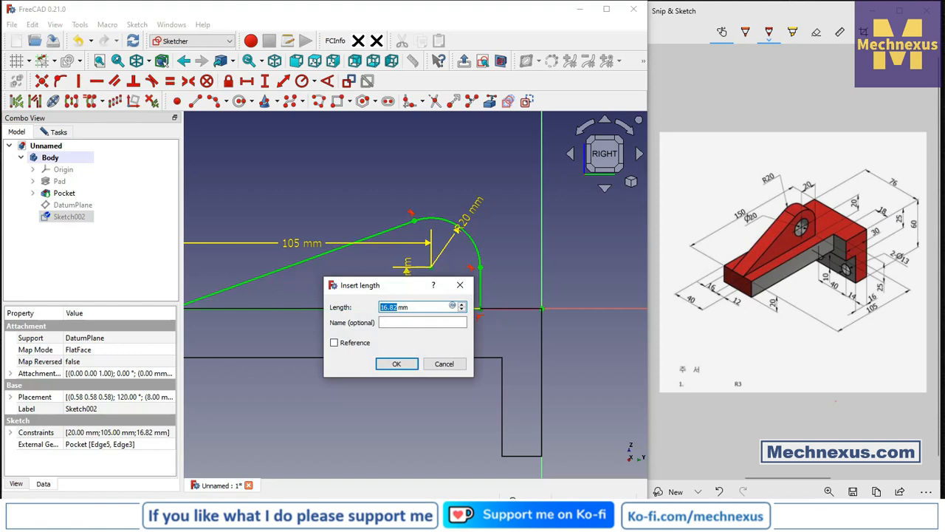
key(Return)
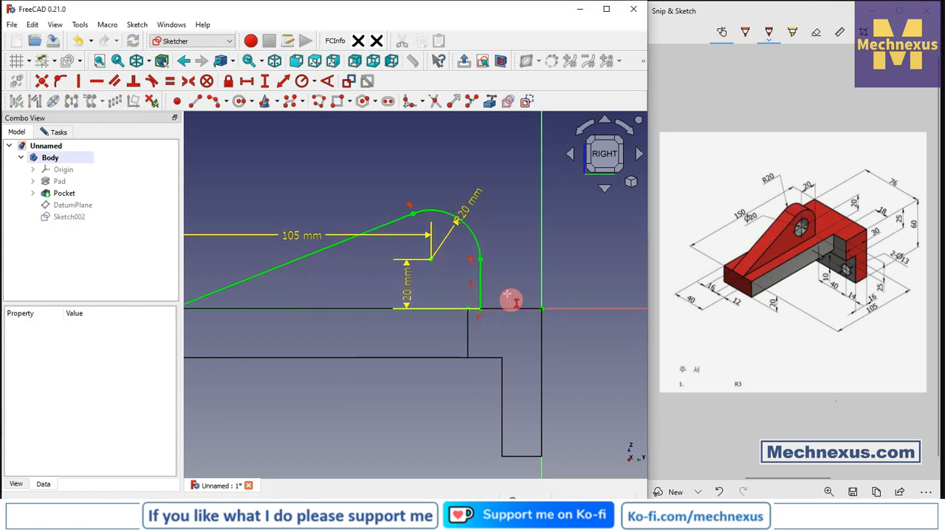
Step: Move the 20 mm, 105 mm and R20 dimension labels clear of the rib profile
mouse_move(415, 298)
mouse_down()
mouse_move(507, 226)
mouse_move(515, 201)
mouse_up()
drag(307, 243, 299, 158)
scroll(390, 296, down, 2)
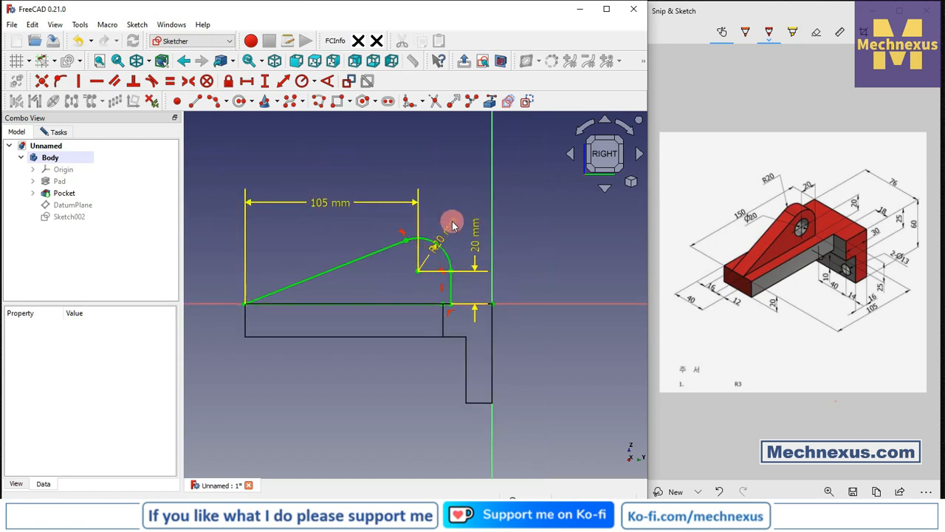
drag(455, 230, 458, 207)
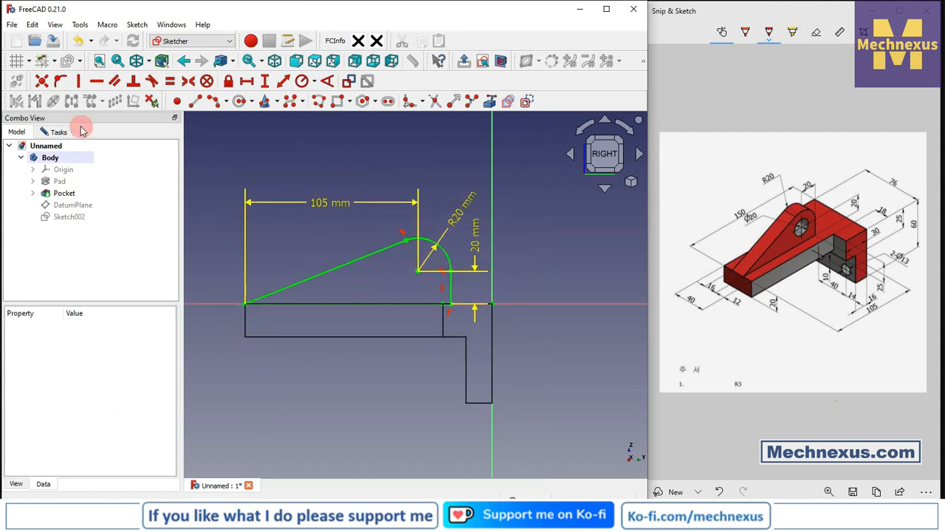
Step: Close the rib profile sketch and display the model shaded instead of in wireframe
click(57, 132)
click(86, 158)
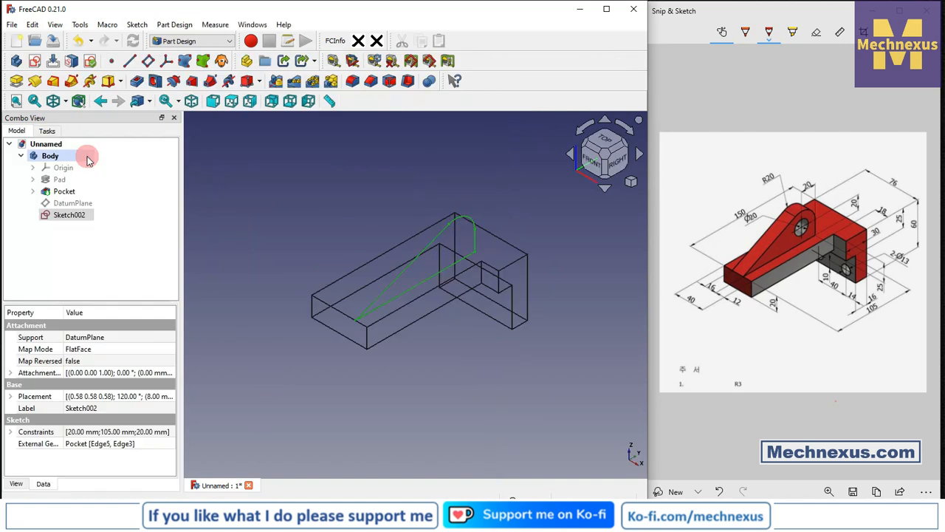
key(v)
key(1)
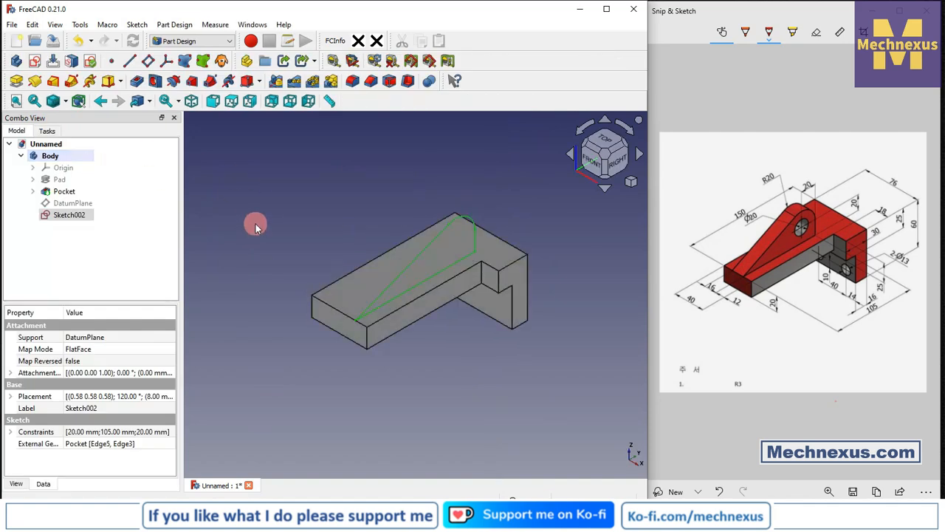
click(530, 373)
scroll(490, 284, up, 2)
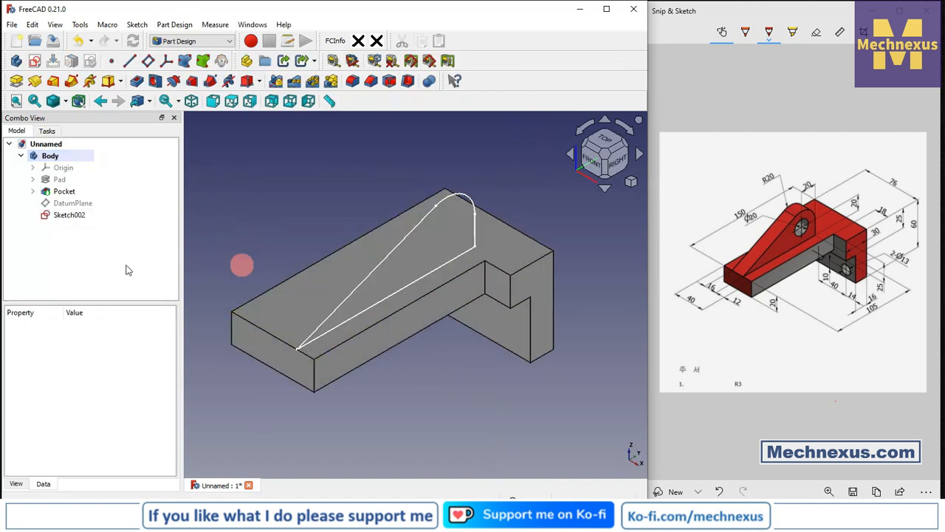
Step: Pad the rib profile sketch 16 mm in the reversed direction
click(68, 214)
click(13, 79)
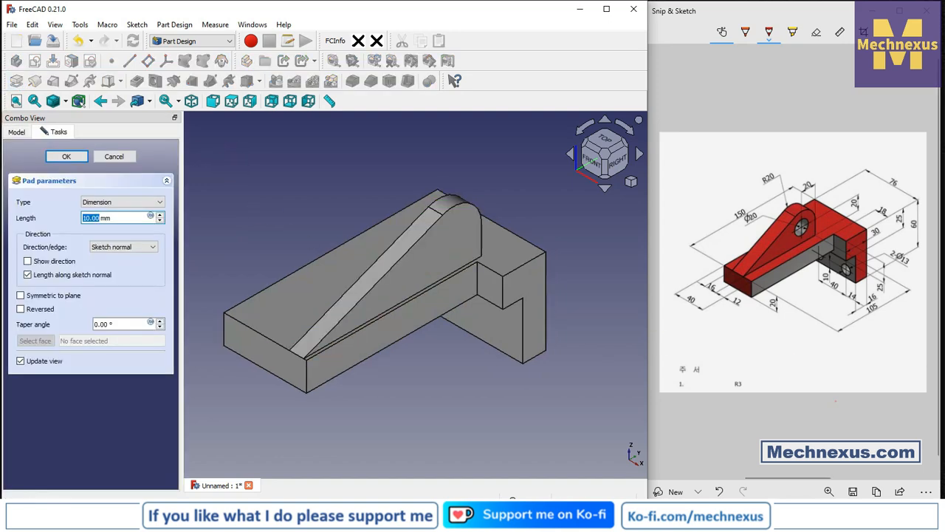
key(alt+Tab)
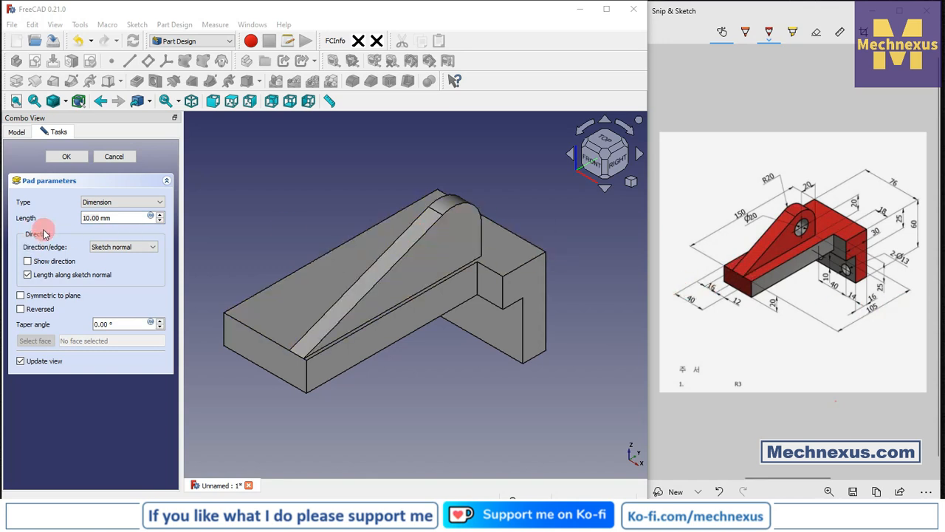
click(22, 309)
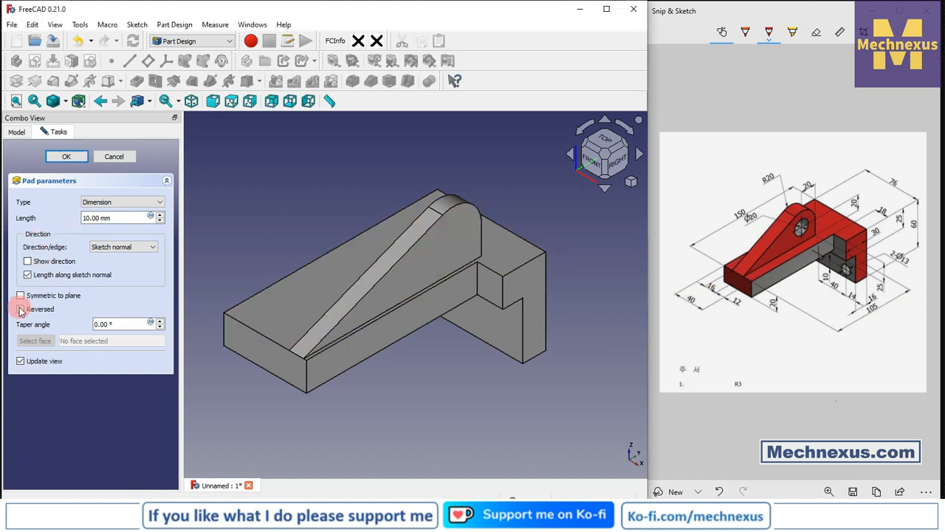
triple_click(83, 216)
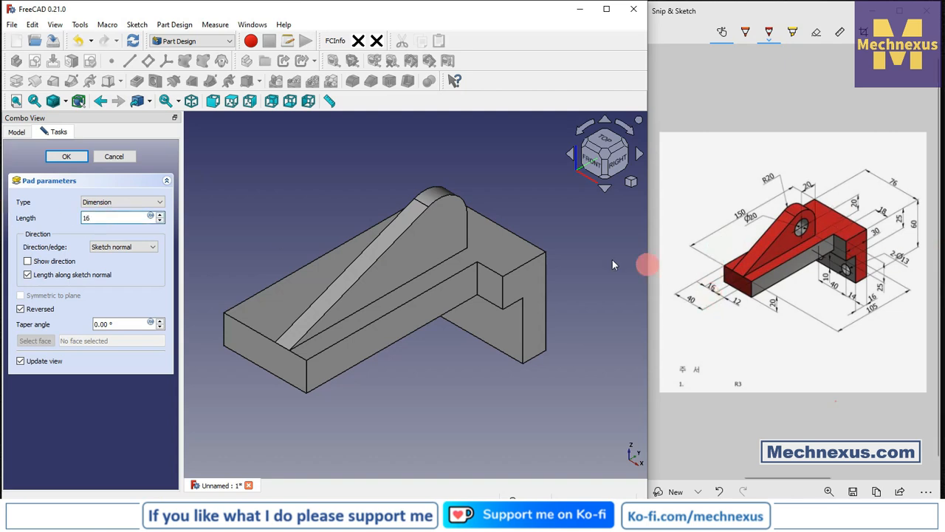
click(66, 158)
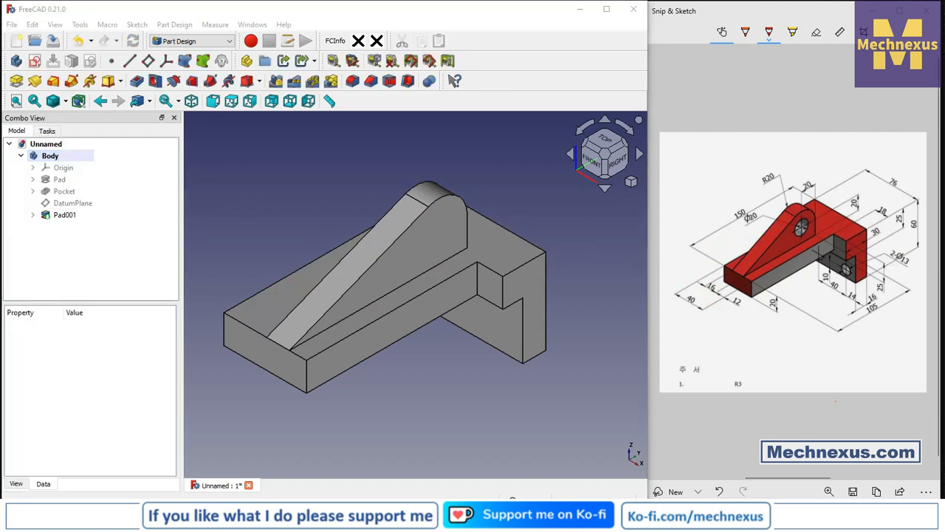
Step: Create a sketch on the rib's flat side face and project its rounded top edge as external geometry
scroll(316, 278, down, 2)
scroll(337, 248, up, 2)
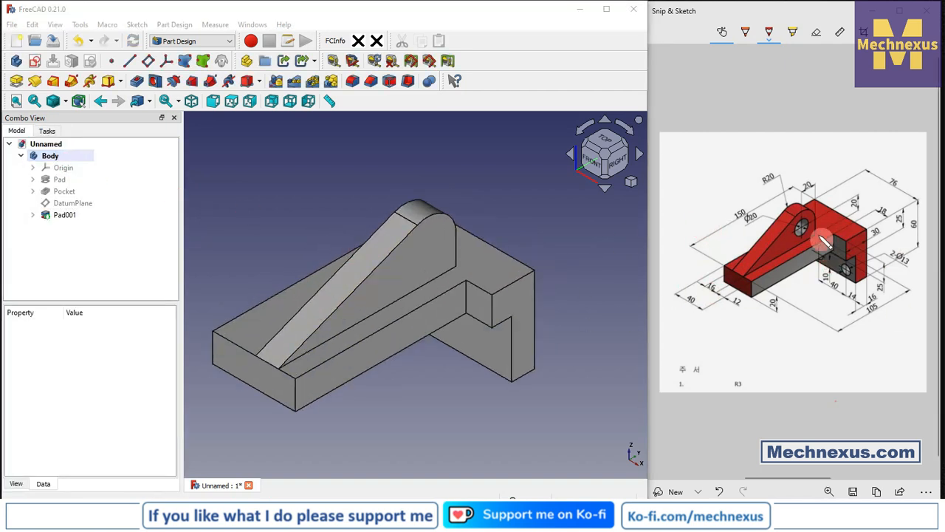
click(425, 243)
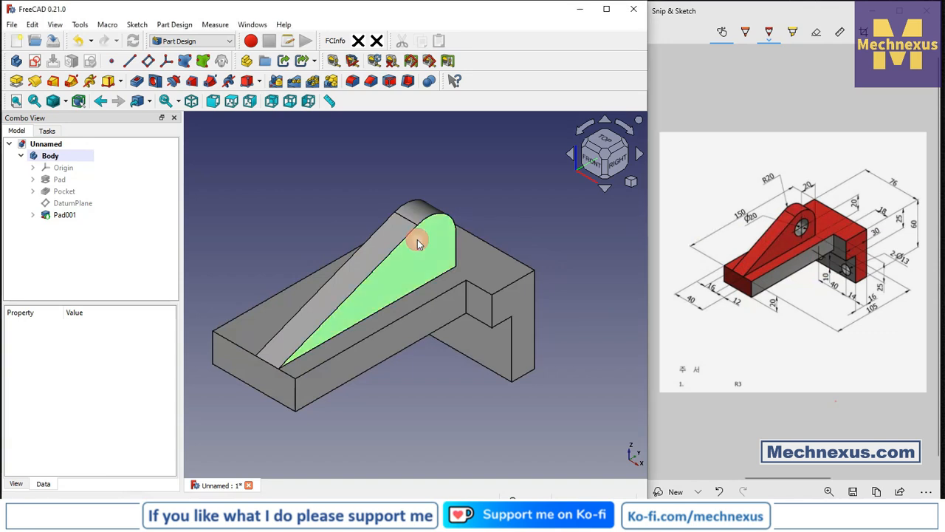
click(34, 61)
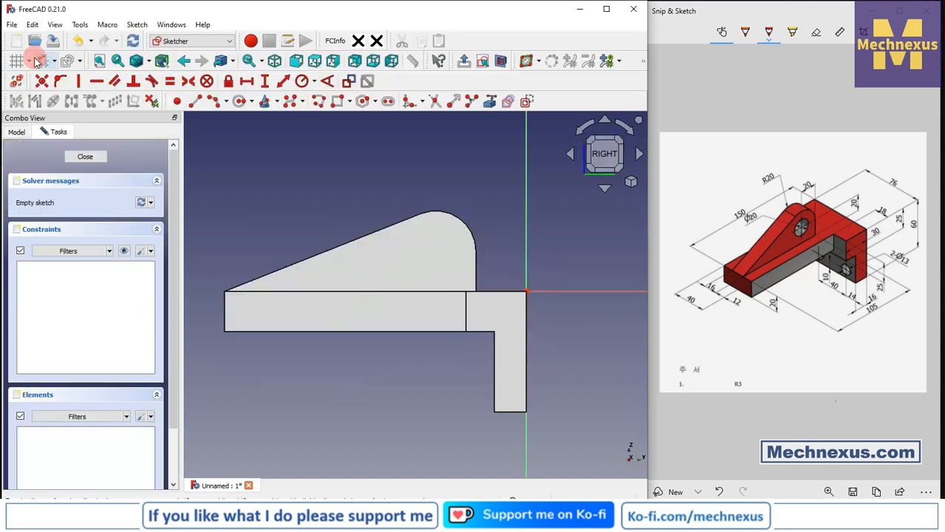
scroll(492, 207, up, 3)
click(485, 101)
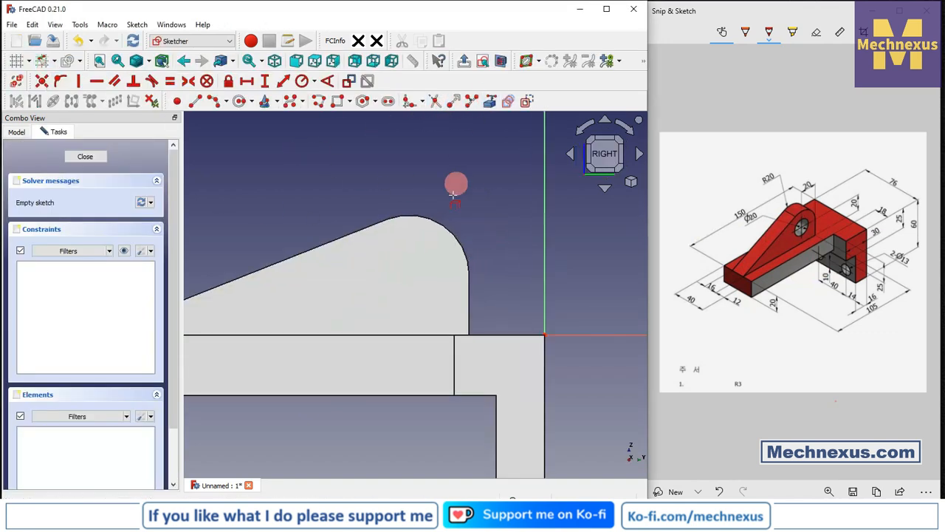
click(439, 222)
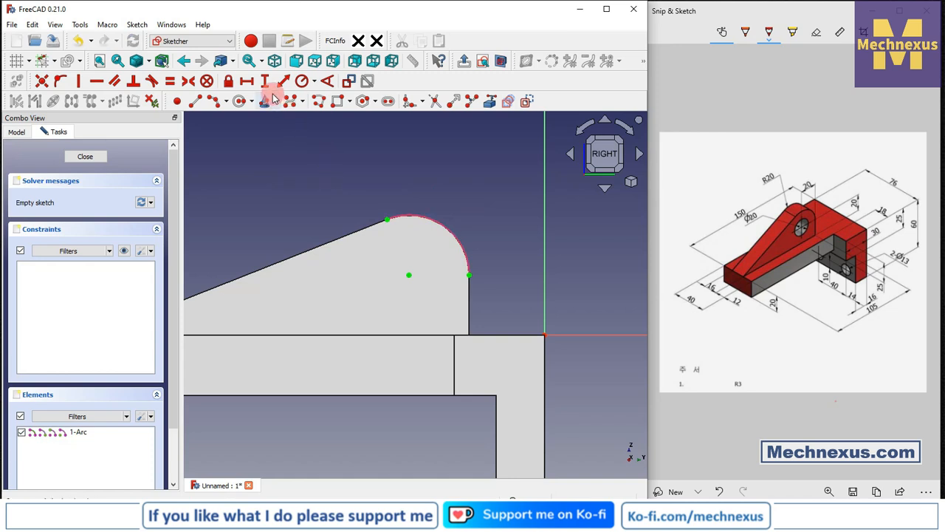
Step: Draw a circle on the projected arc's centre and constrain its diameter to 20 mm
click(239, 103)
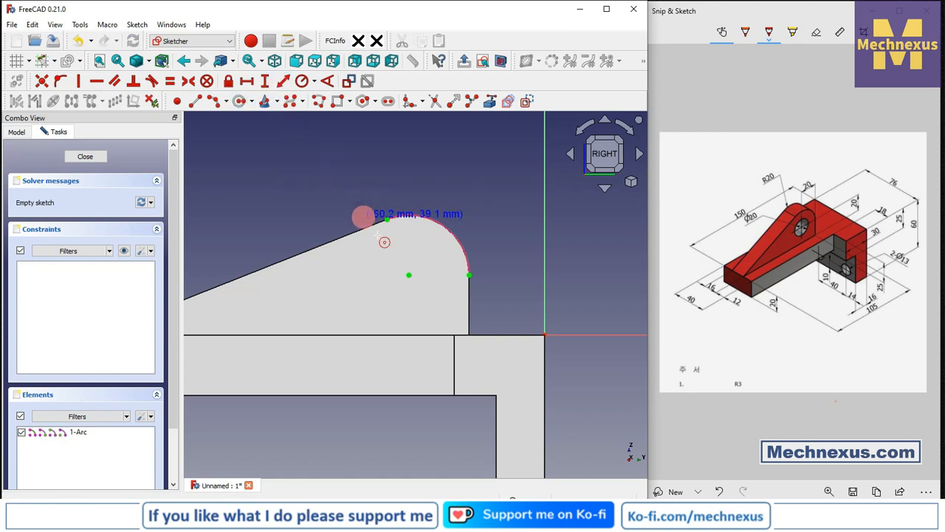
click(409, 275)
click(432, 290)
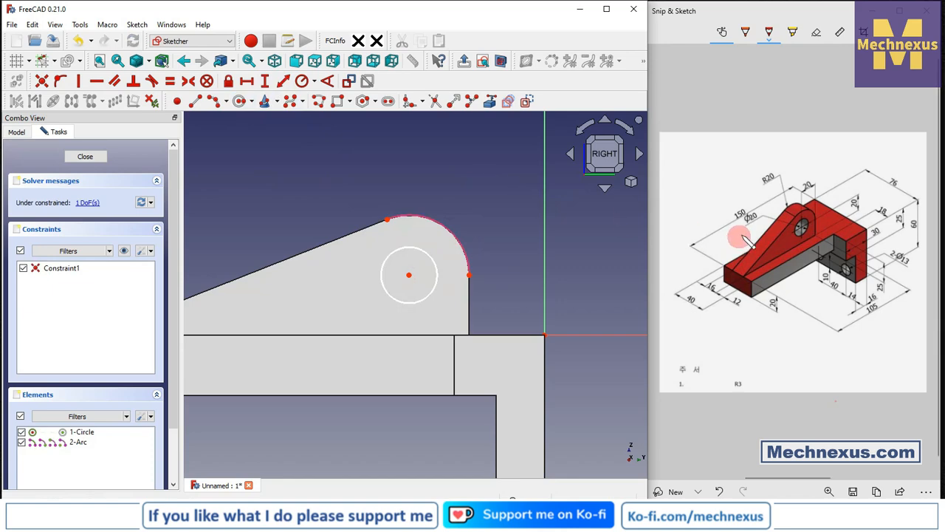
click(318, 83)
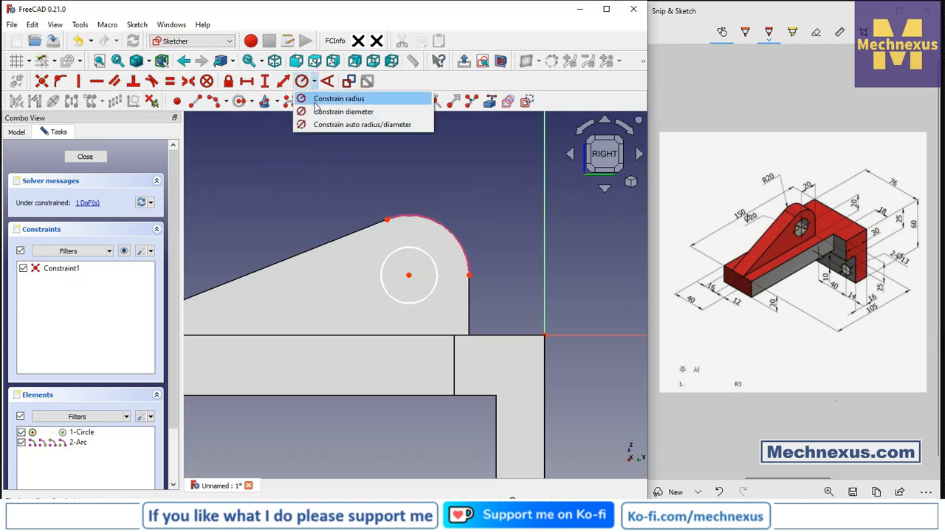
click(333, 112)
click(409, 253)
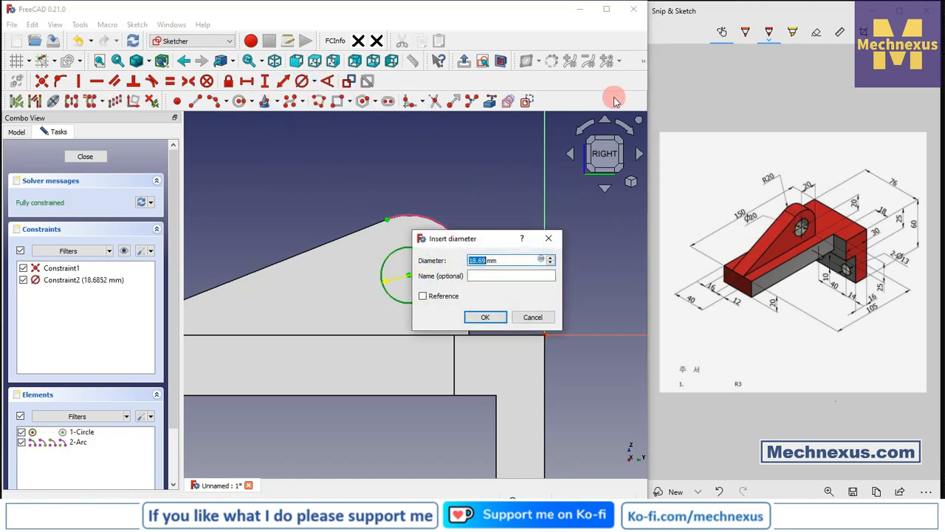
text(20)
key(Return)
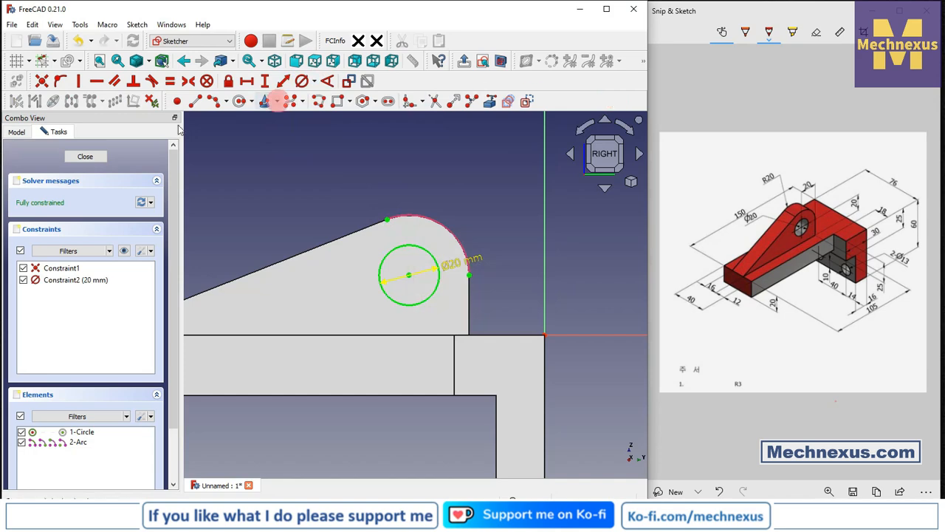
Step: Close the circle sketch and pocket it through all to cut the hole in the rib
click(87, 156)
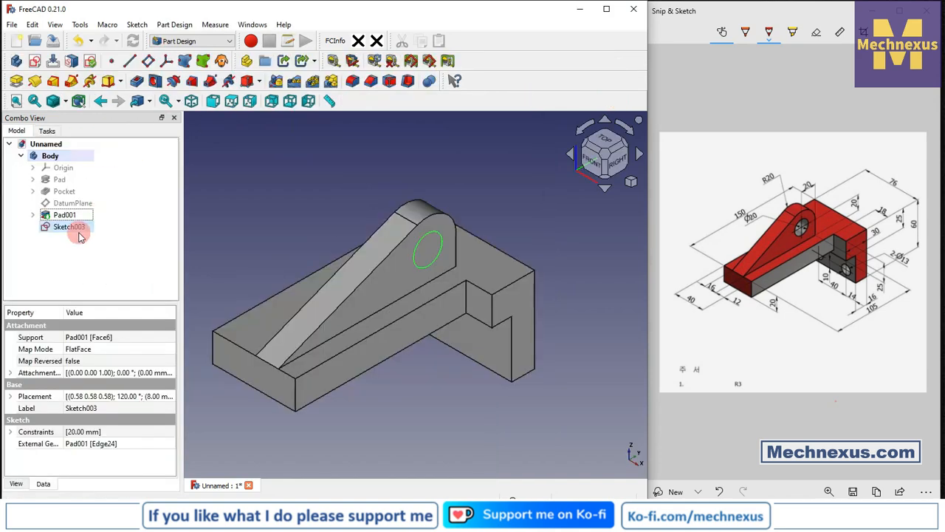
click(136, 83)
click(100, 202)
click(104, 220)
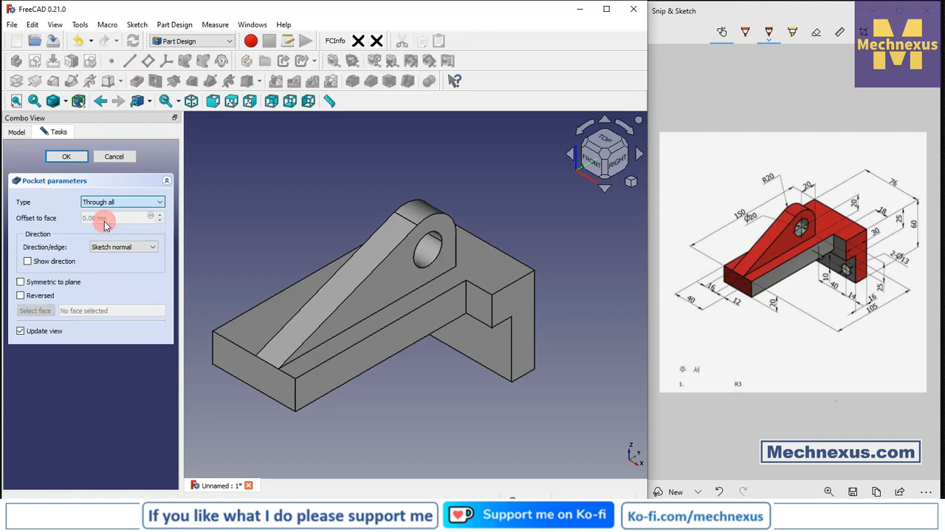
click(65, 156)
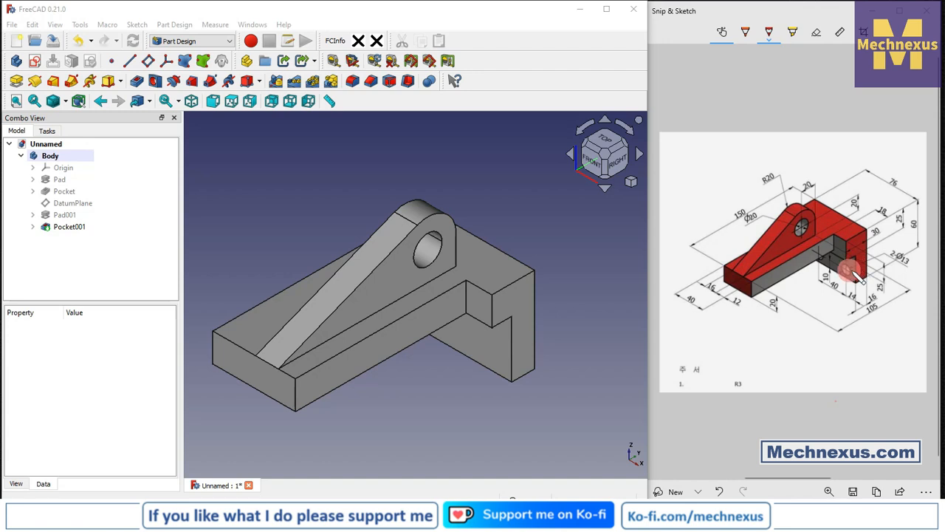
Step: Create a new sketch on the leg's front-facing inner face, below the side cut
click(472, 356)
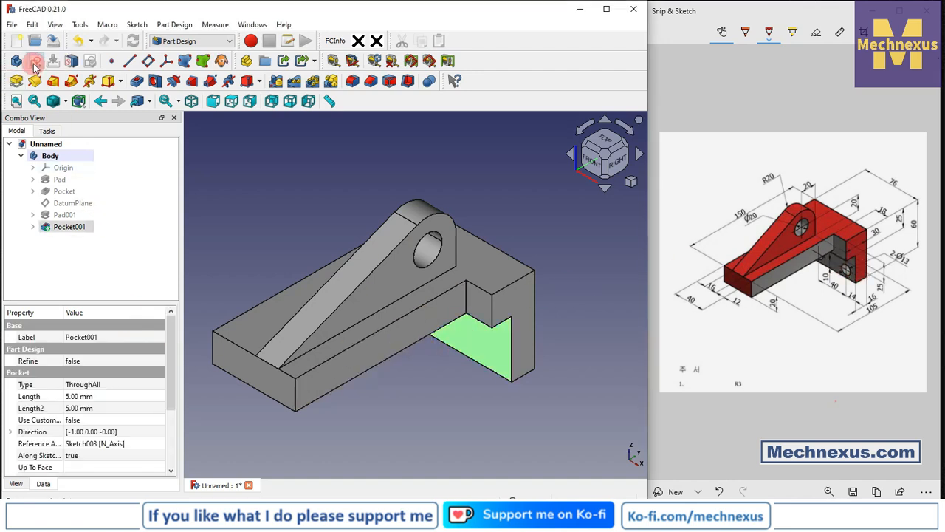
click(34, 63)
click(634, 186)
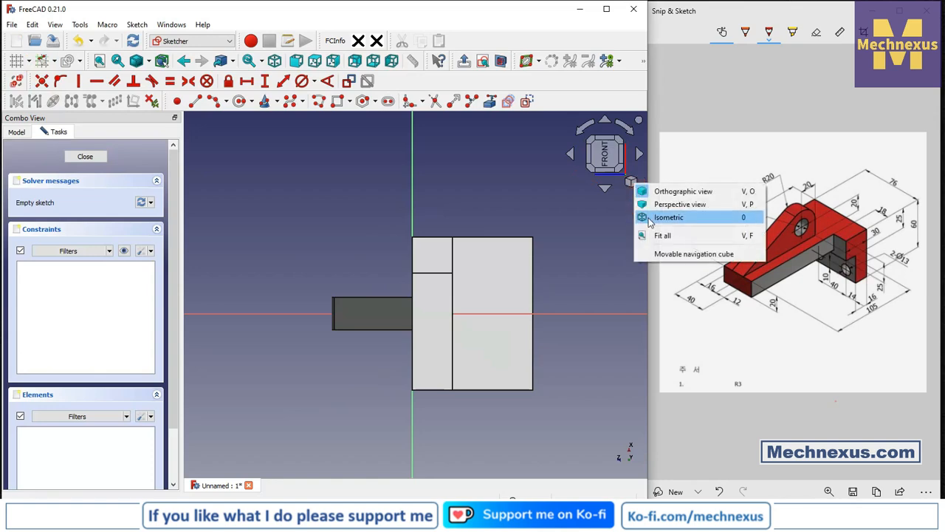
click(648, 217)
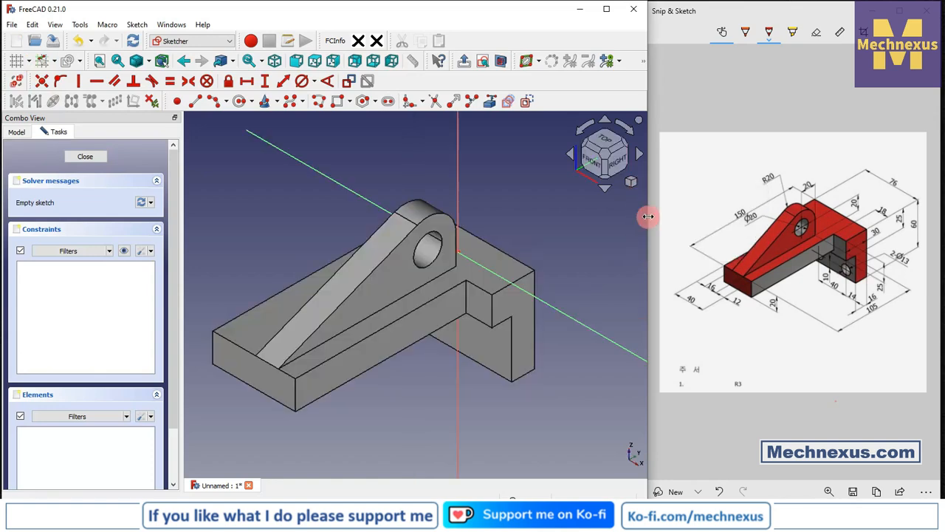
click(593, 161)
scroll(330, 419, up, 2)
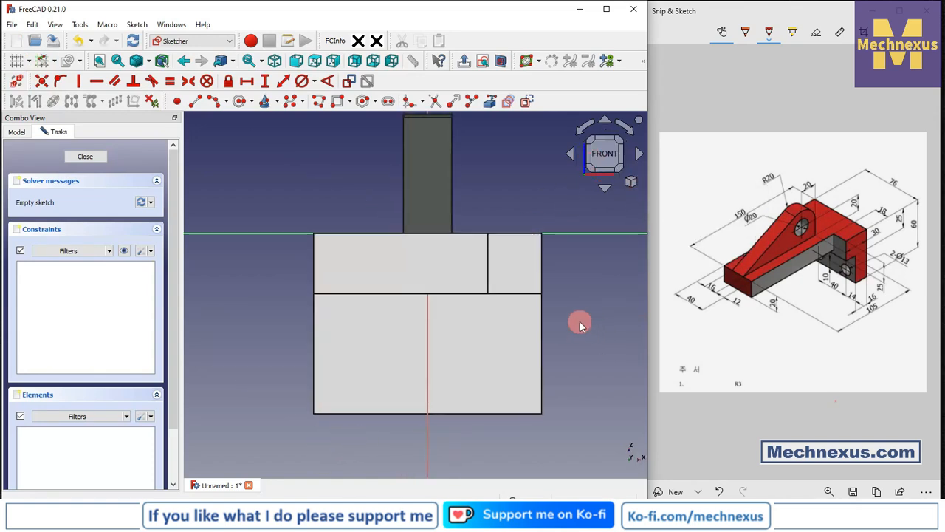
Step: Draw two circles about 48 mm apart on the leg's face and constrain them to equal size, about 15 mm in diameter
click(240, 101)
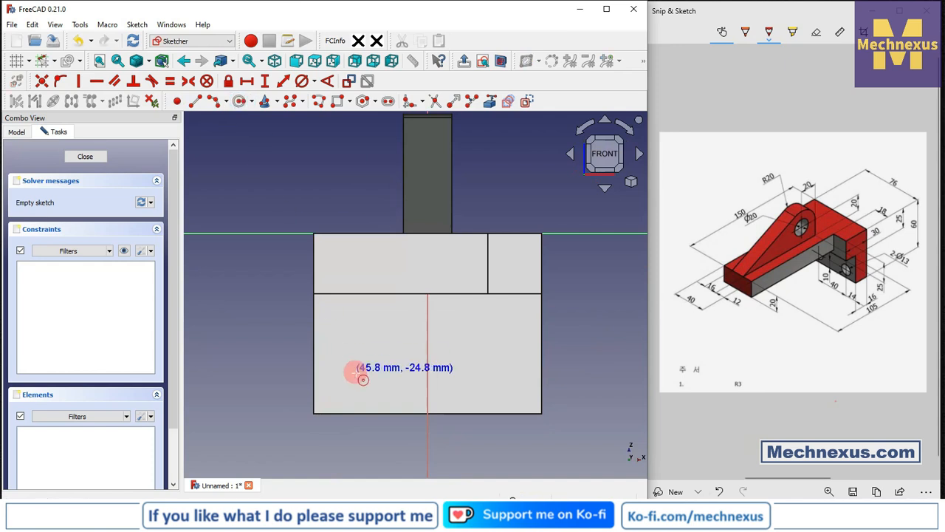
click(351, 350)
click(353, 348)
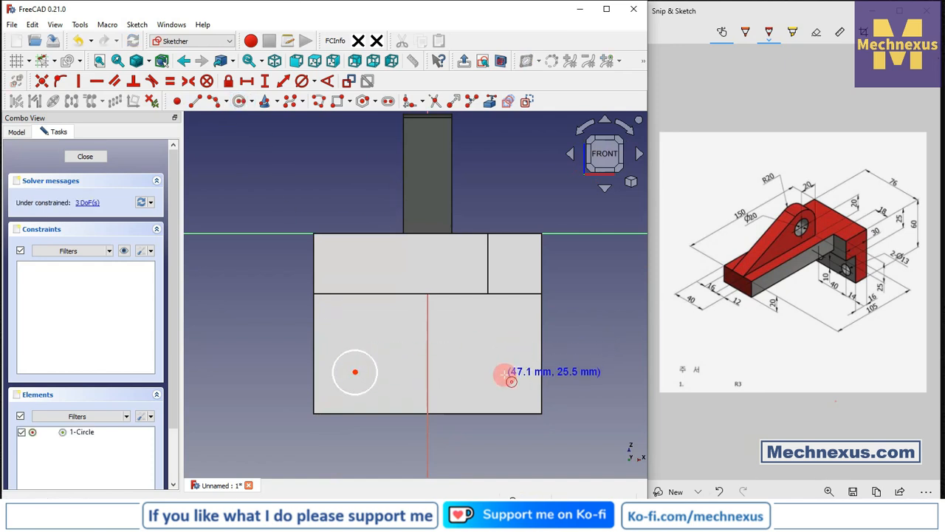
click(506, 375)
click(495, 343)
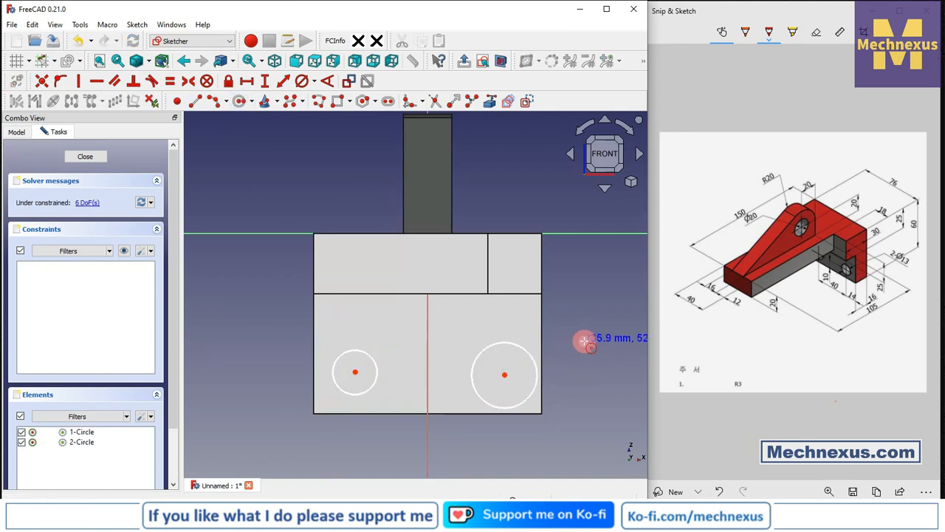
click(352, 359)
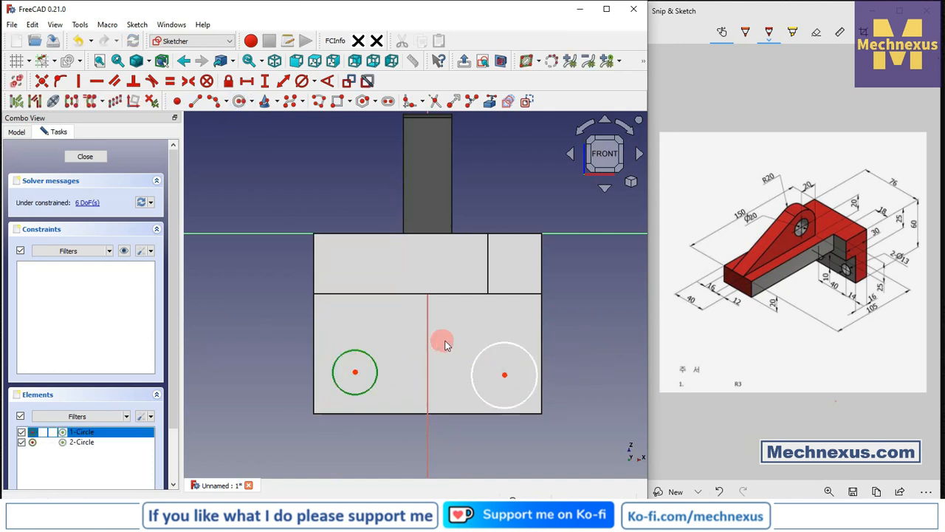
click(478, 358)
click(169, 80)
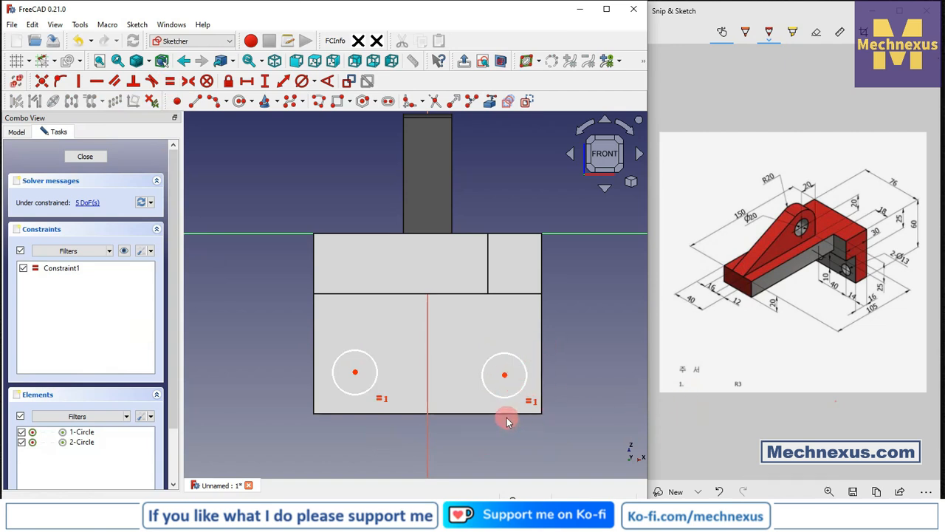
Step: Project the leg's vertical edge on the side-cut side and its bottom edge as external geometry
click(491, 102)
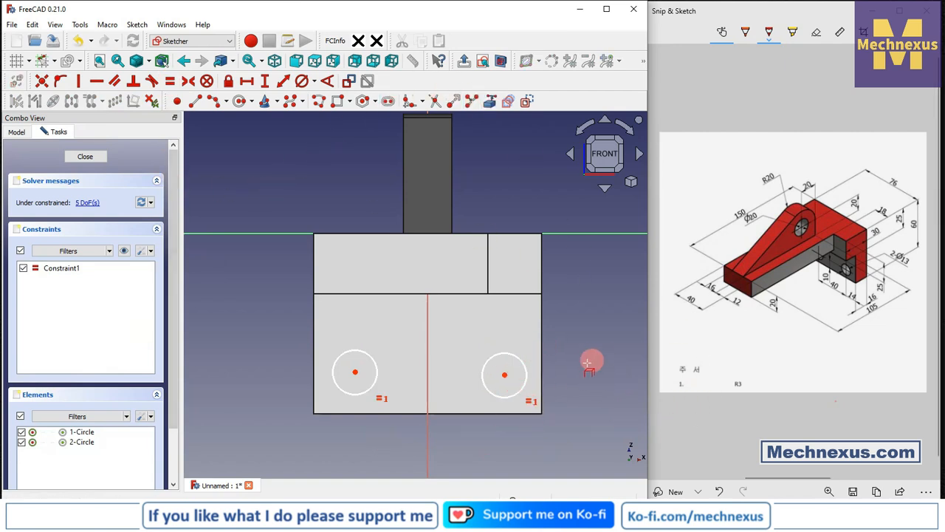
click(543, 371)
click(520, 414)
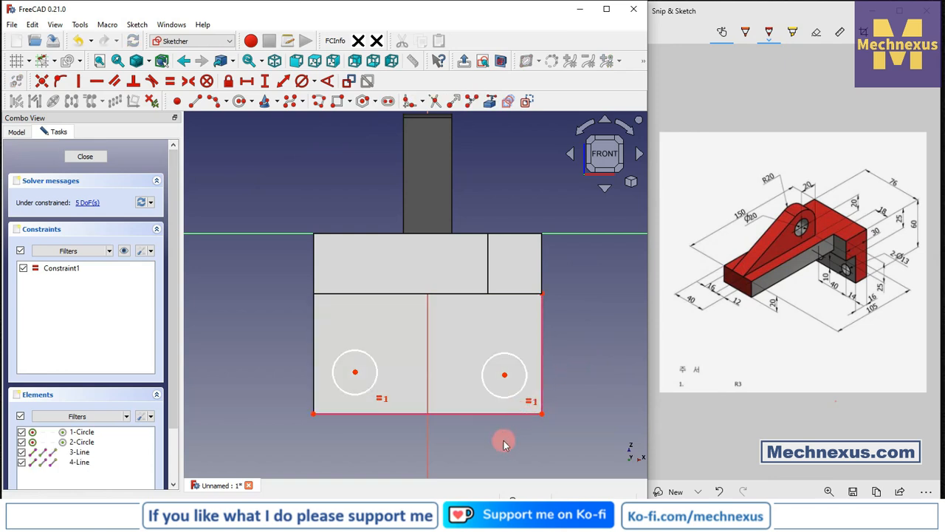
Step: Constrain the centre of the circle nearest the projected vertical edge 10 mm above the leg's bottom corner
scroll(598, 452, up, 2)
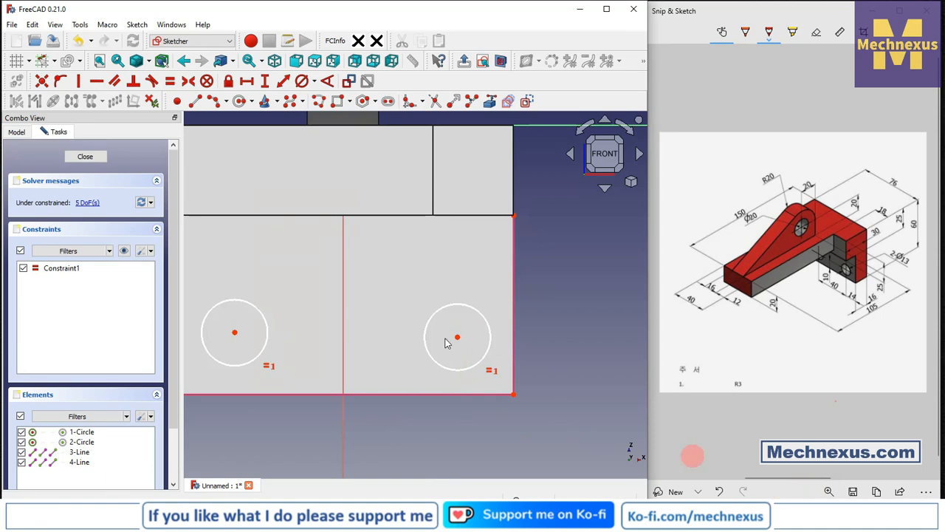
click(247, 80)
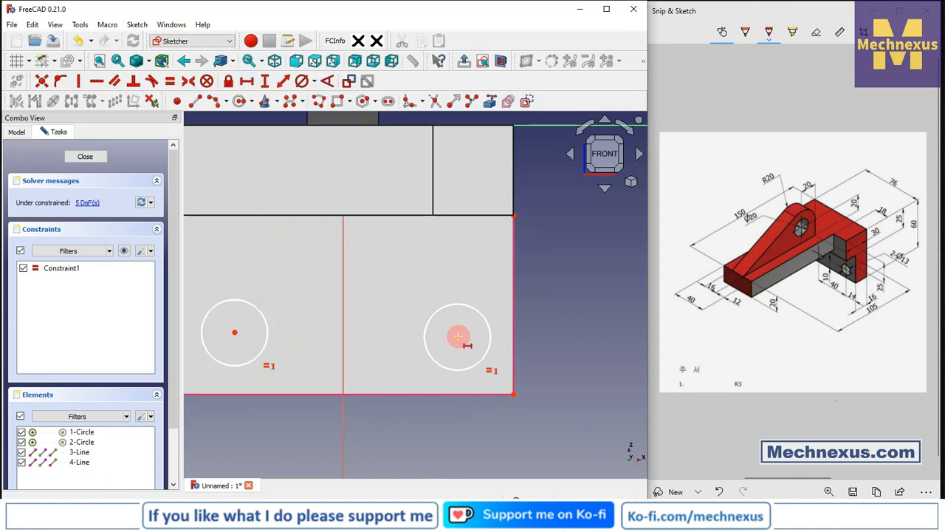
click(458, 337)
click(513, 393)
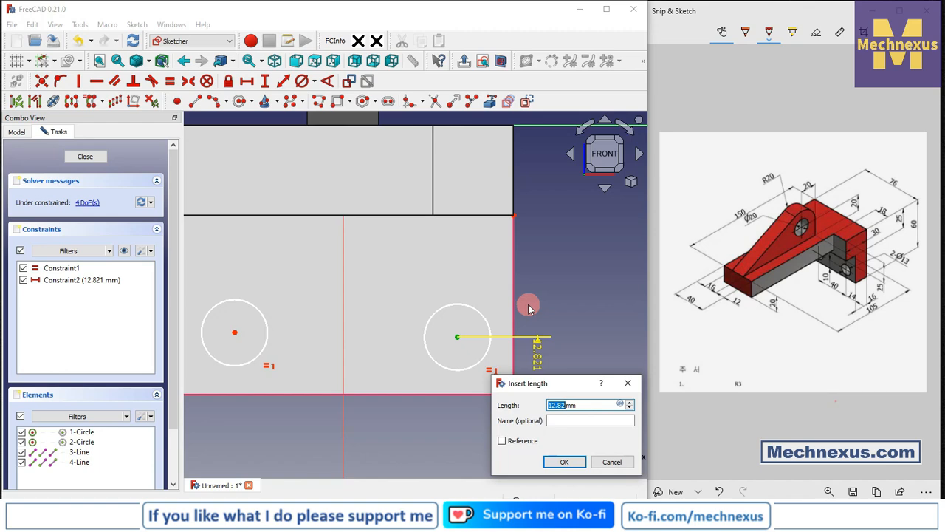
text(10)
key(Return)
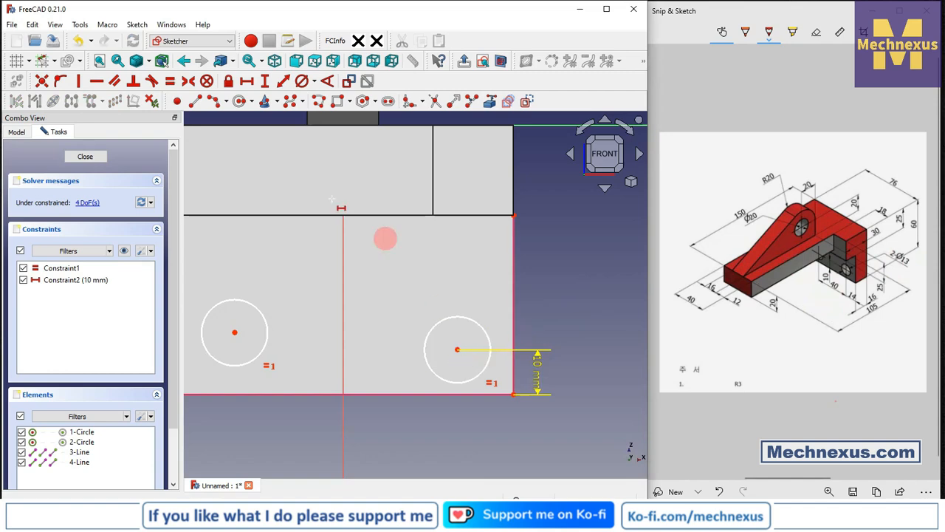
Step: Constrain the same circle's centre 14 mm sideways from the bottom corner and place the dimension below the leg
click(265, 81)
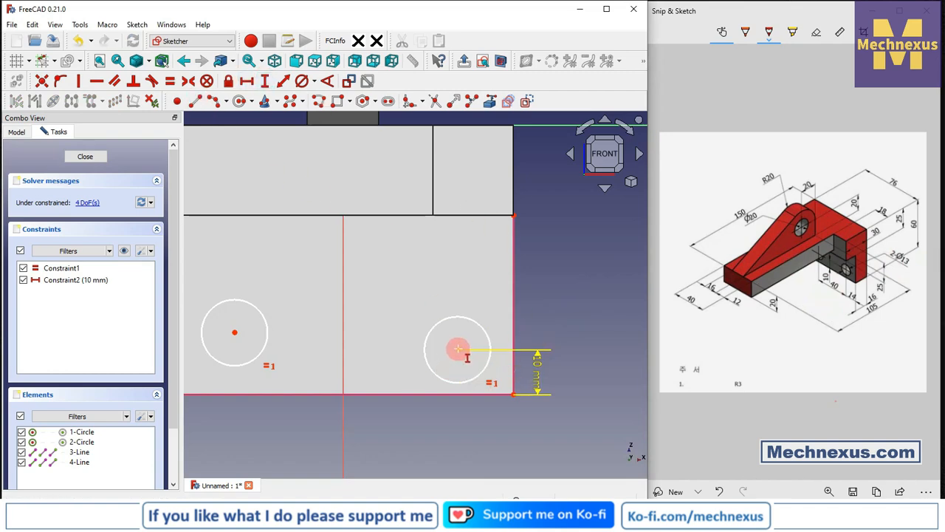
click(458, 350)
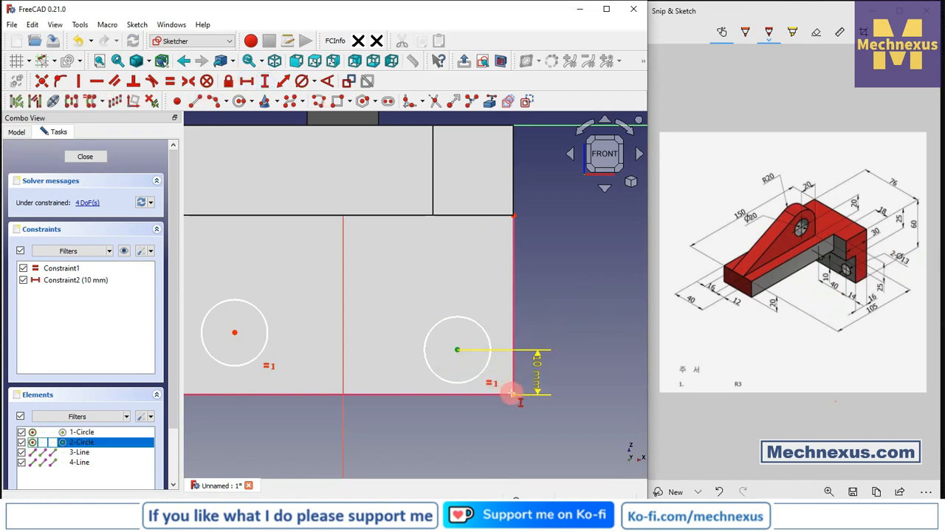
click(513, 397)
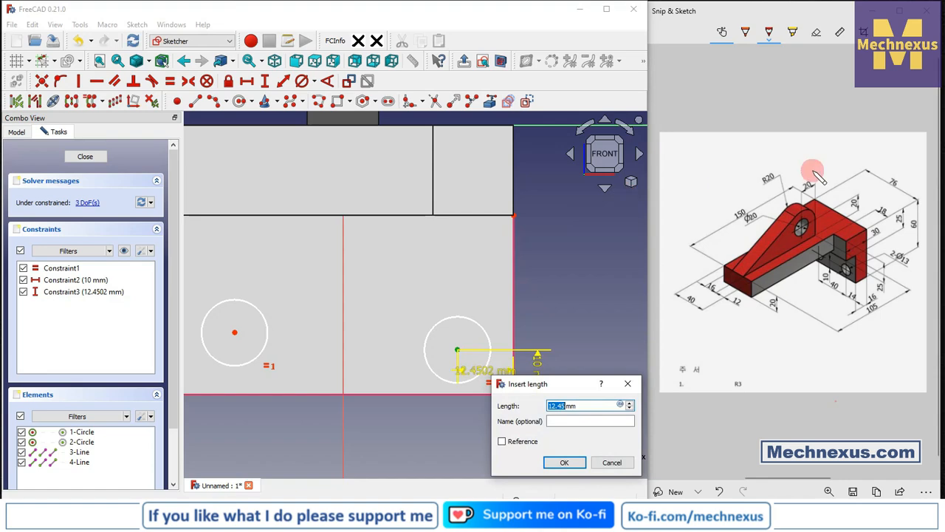
text(14)
key(Return)
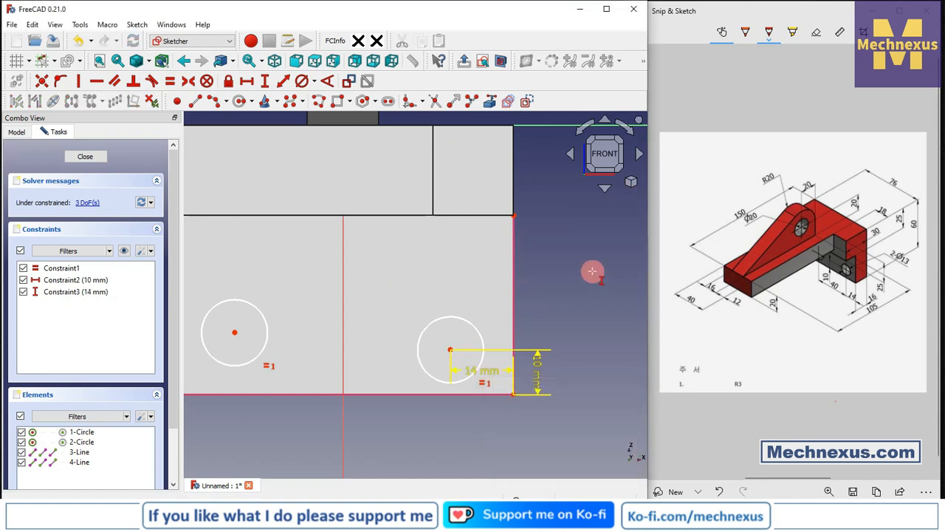
mouse_move(501, 368)
mouse_down()
mouse_move(490, 376)
mouse_move(488, 446)
mouse_up()
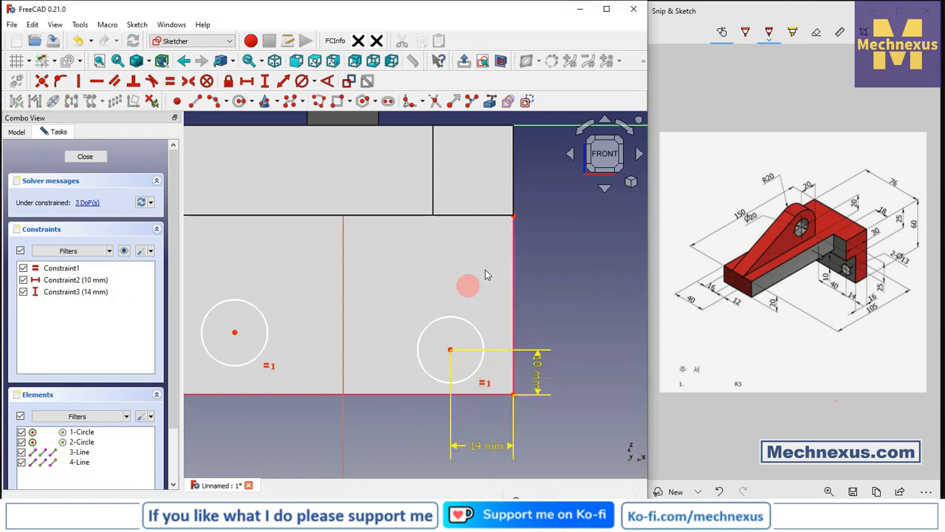
Step: Align the two circle centres at the same height with a vertical constraint in the sketch's axes
scroll(469, 283, down, 2)
scroll(372, 308, up, 2)
click(299, 319)
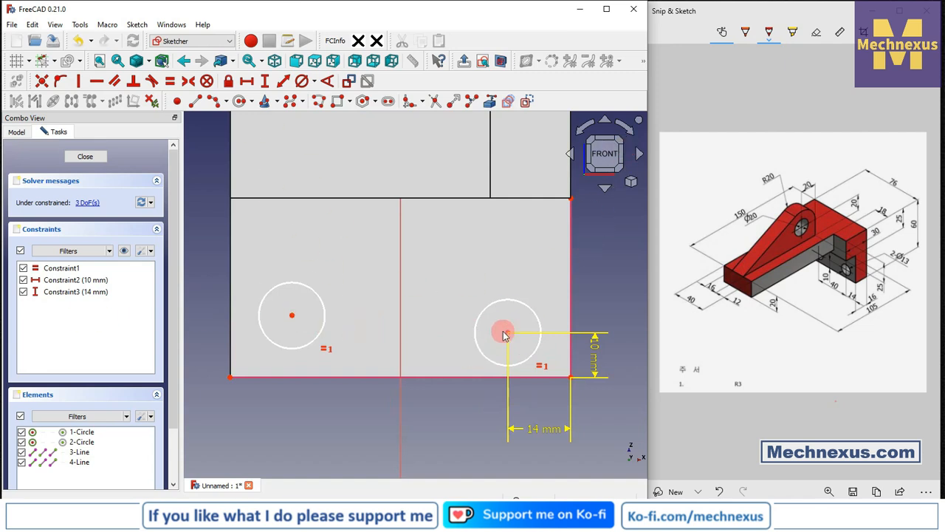
click(508, 333)
click(292, 315)
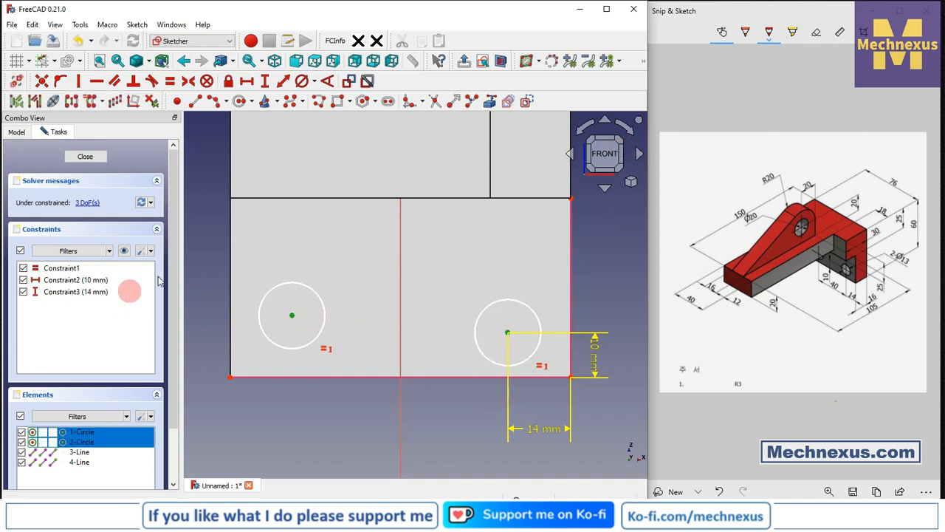
click(79, 81)
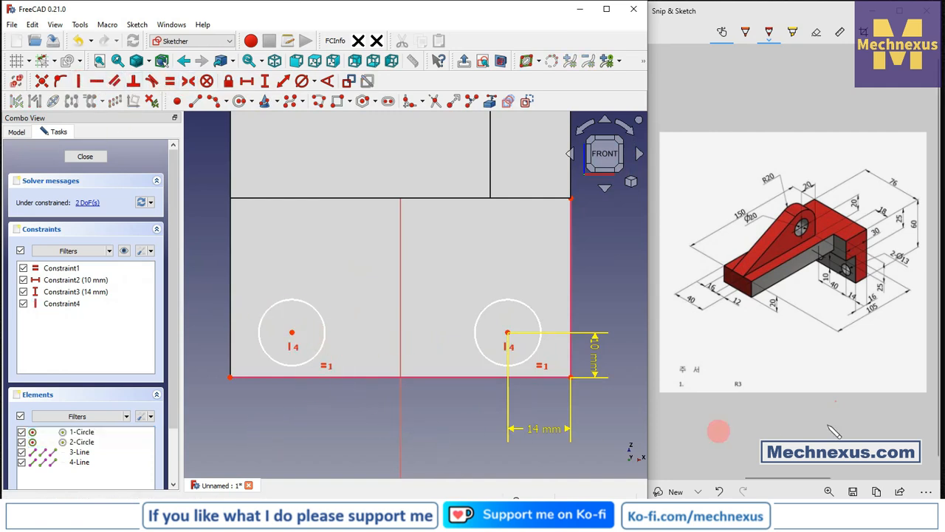
click(248, 81)
click(291, 333)
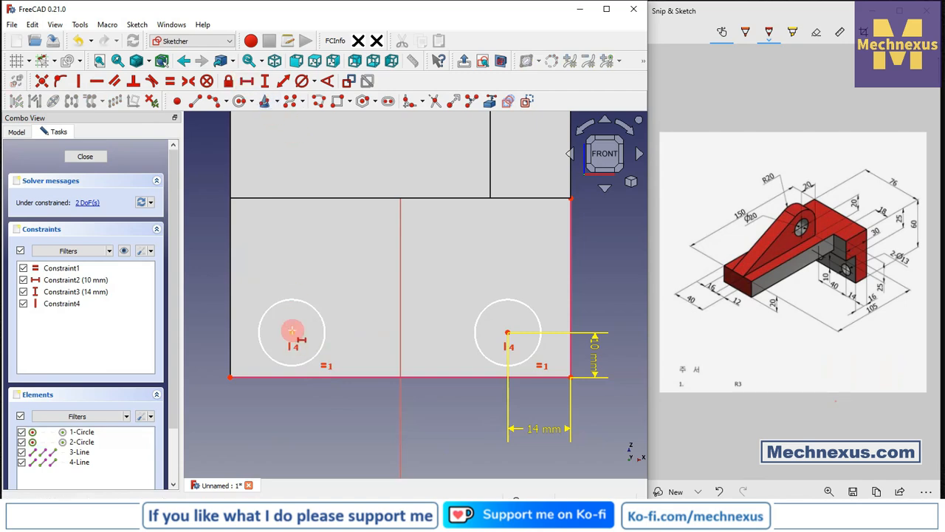
click(510, 337)
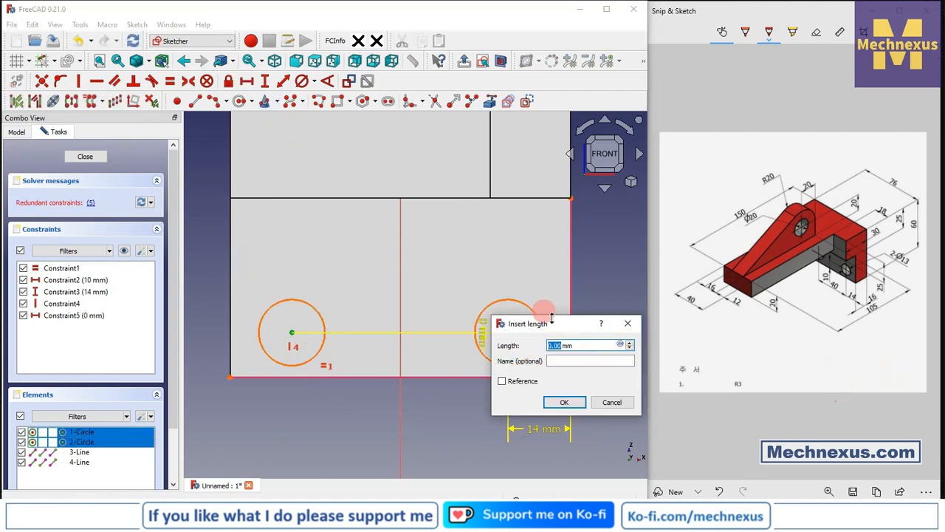
click(610, 399)
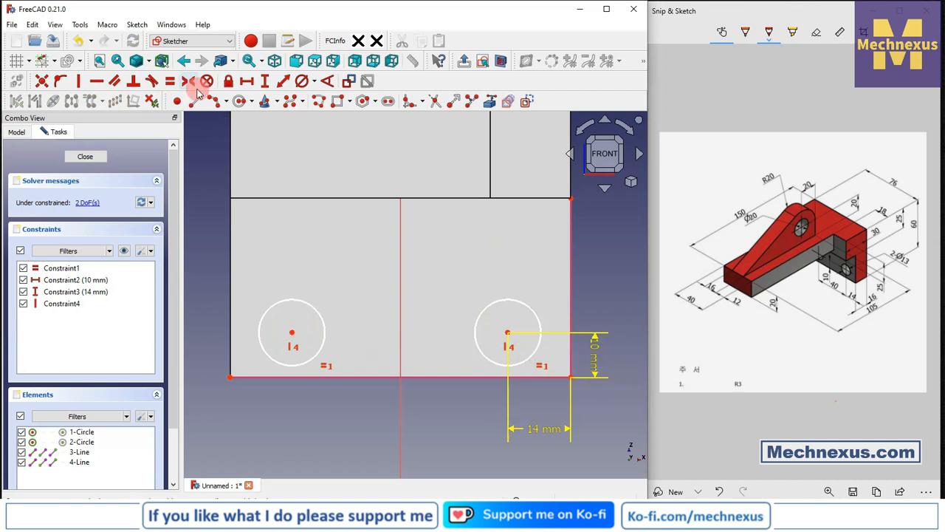
Step: Constrain the distance between the two circle centres to 40 mm
click(265, 81)
click(291, 333)
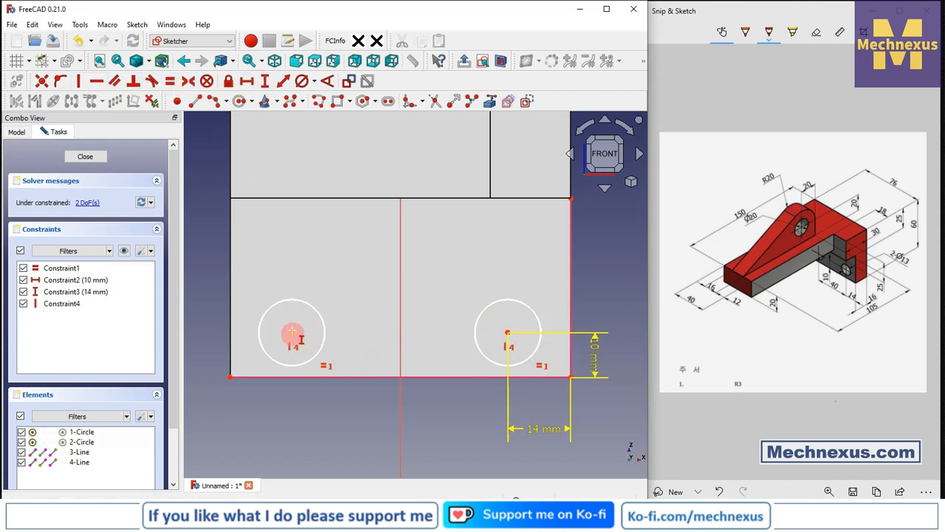
click(509, 329)
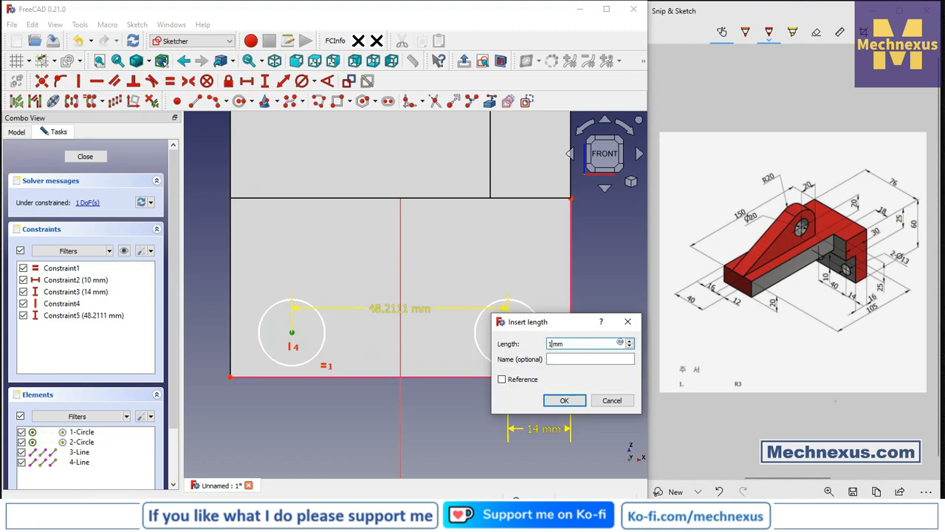
key(BackSpace)
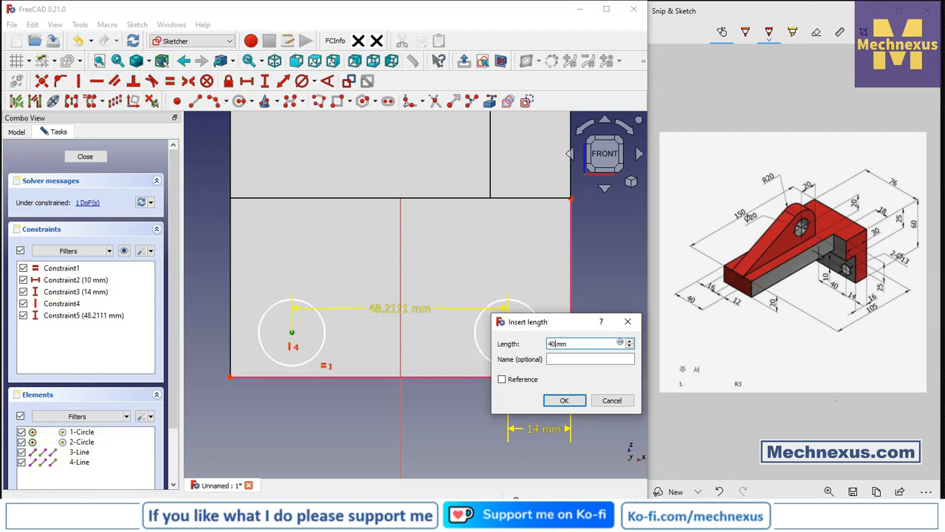
key(Return)
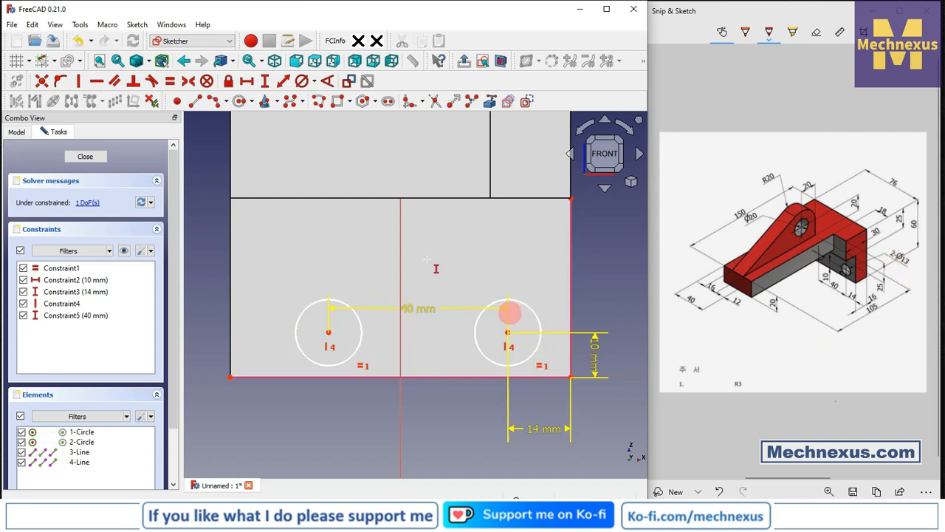
Step: Constrain the diameter of the equal circles to 13 mm
click(303, 80)
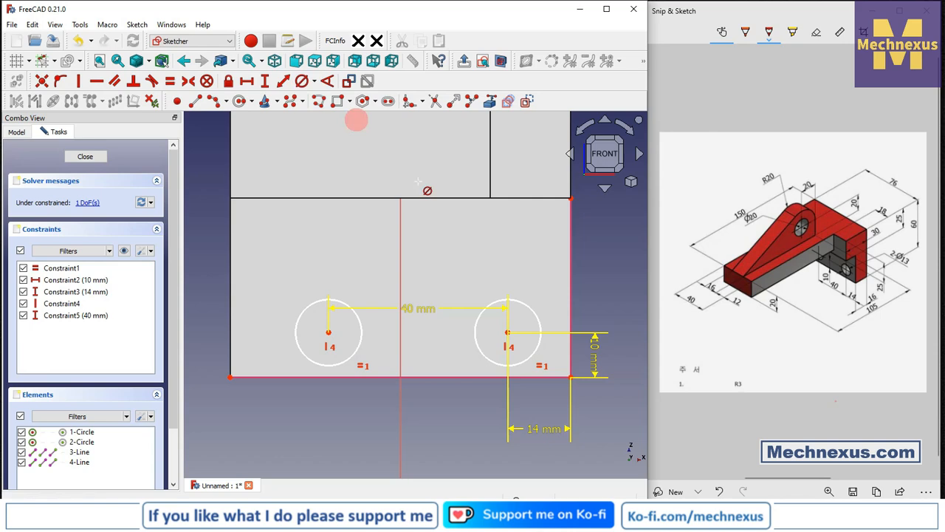
click(536, 314)
text(1mm)
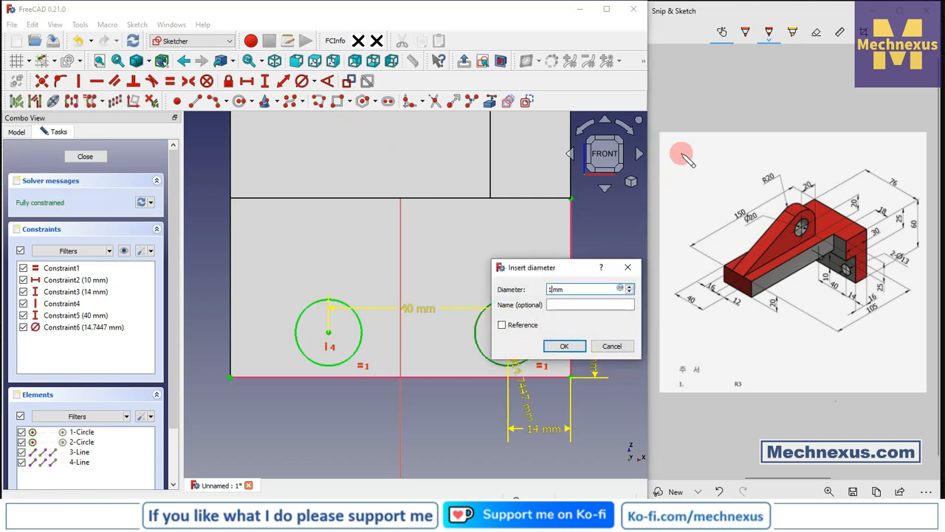
text(3)
key(Return)
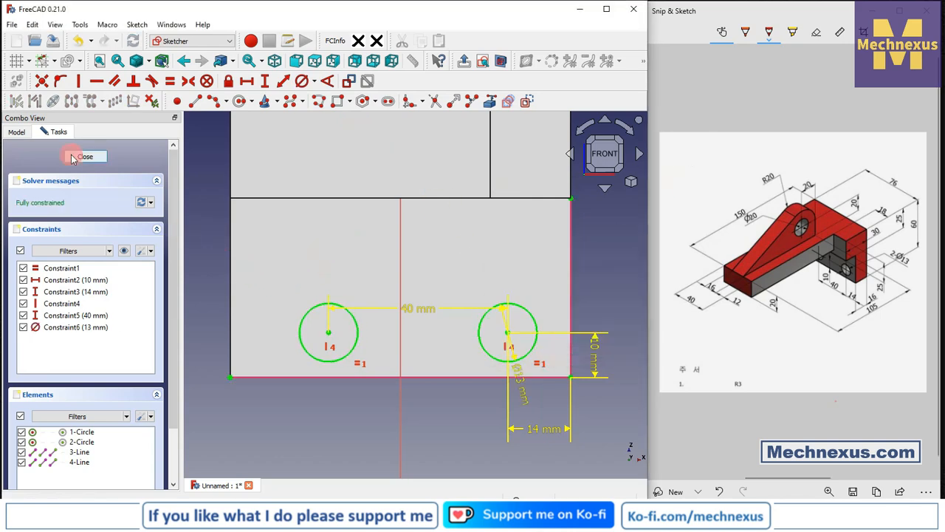
Step: Finish the two-circle sketch and pocket both 13 mm circles through all of the bracket's leg
click(83, 157)
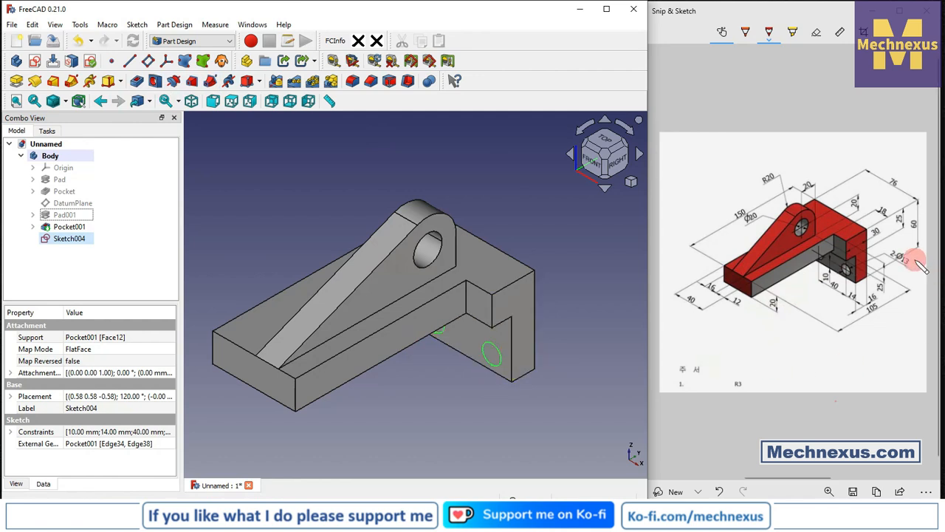
click(137, 81)
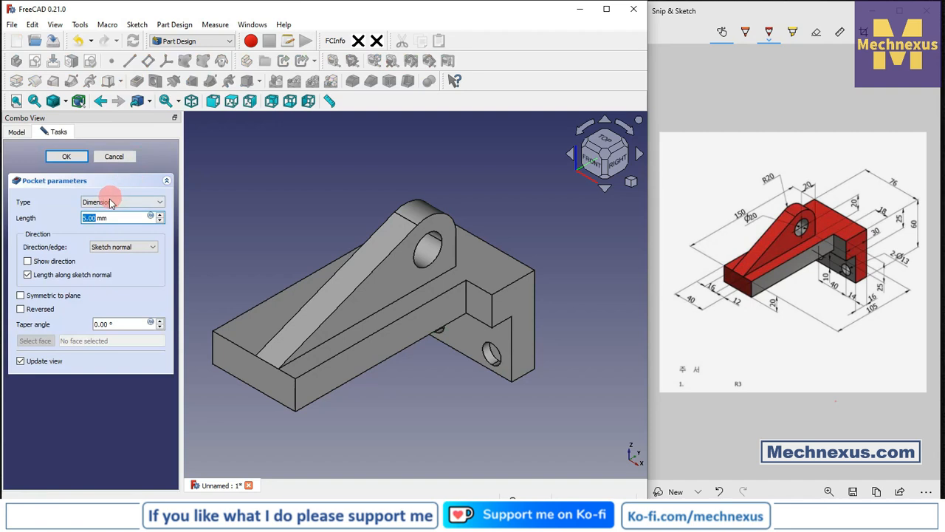
click(110, 202)
click(116, 212)
click(73, 158)
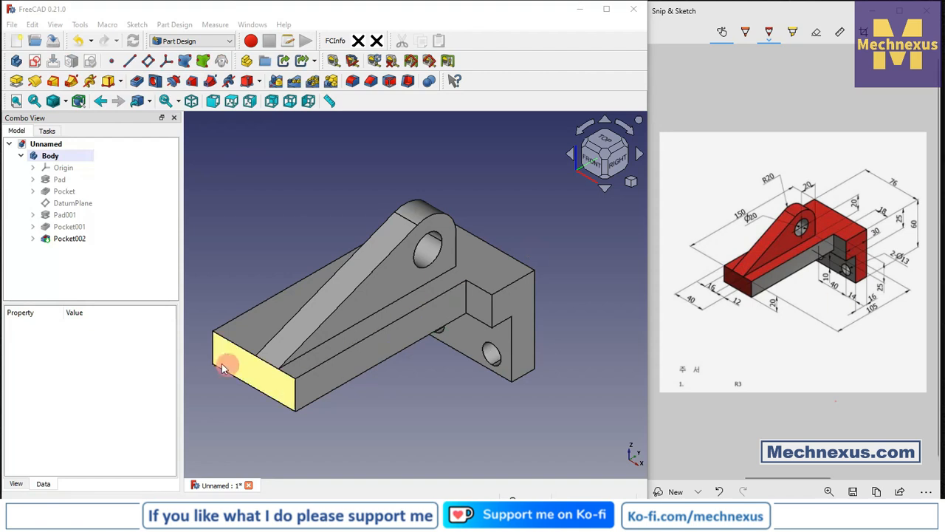
Step: Edit the appearance of the leg-hole pocket feature and choose bright red (#ff0000) as its shape color
scroll(219, 361, up, 1)
scroll(260, 278, down, 1)
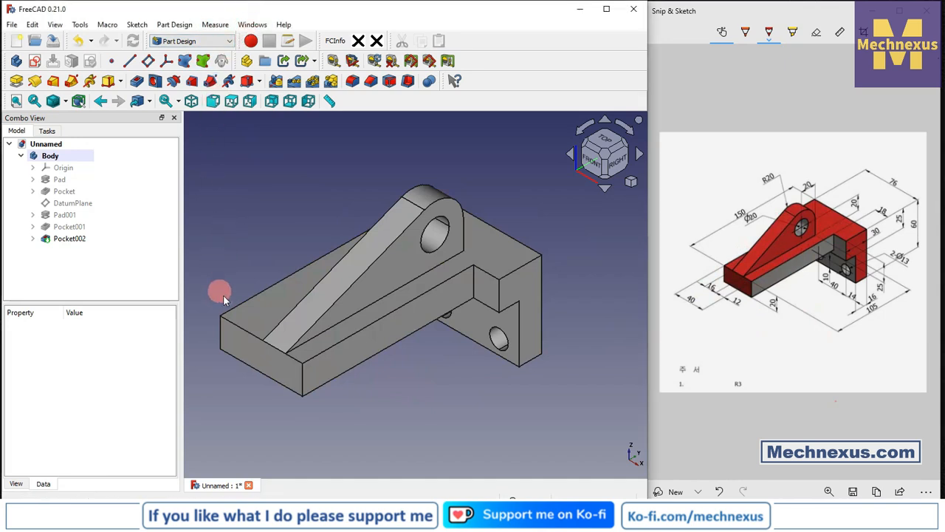
right_click(79, 243)
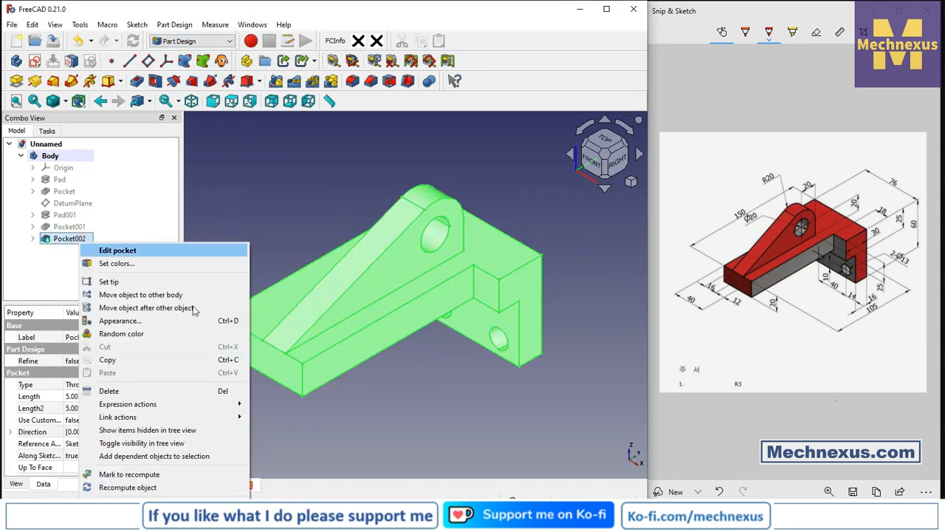
click(122, 321)
click(128, 296)
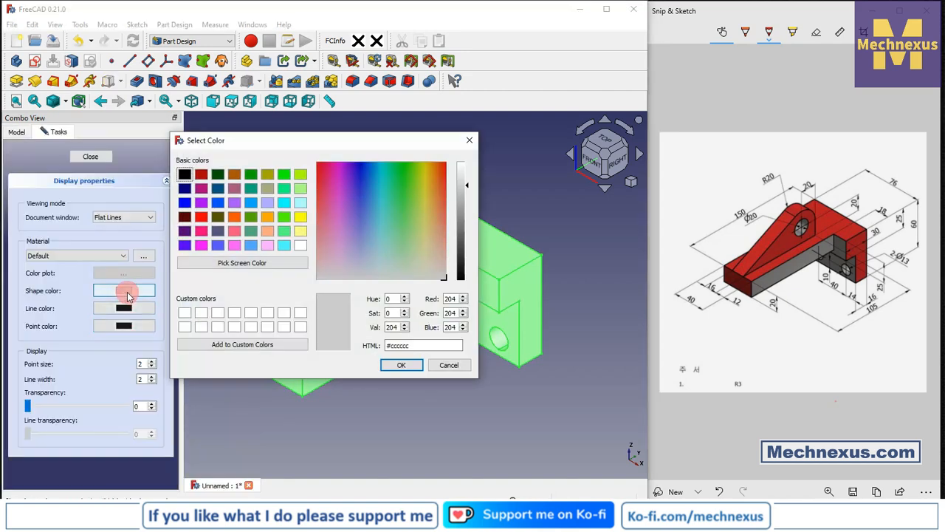
click(233, 233)
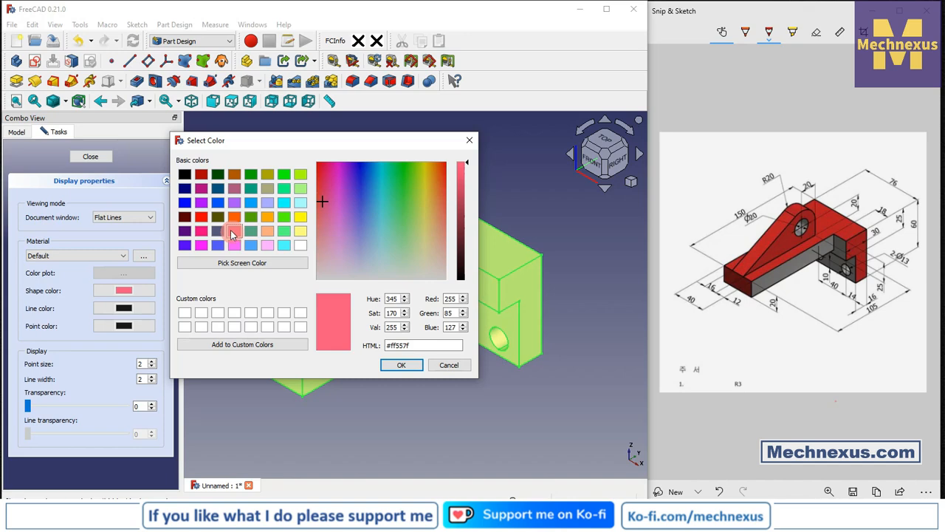
click(198, 234)
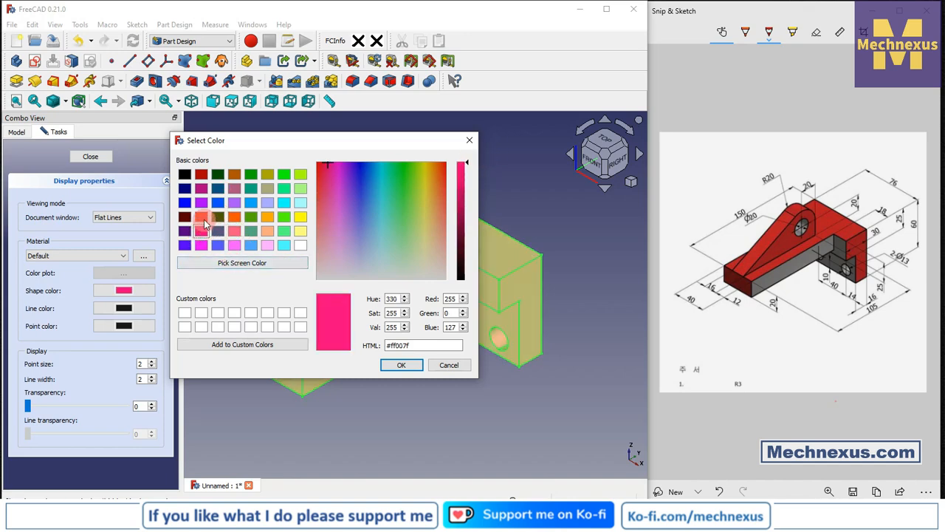
click(204, 191)
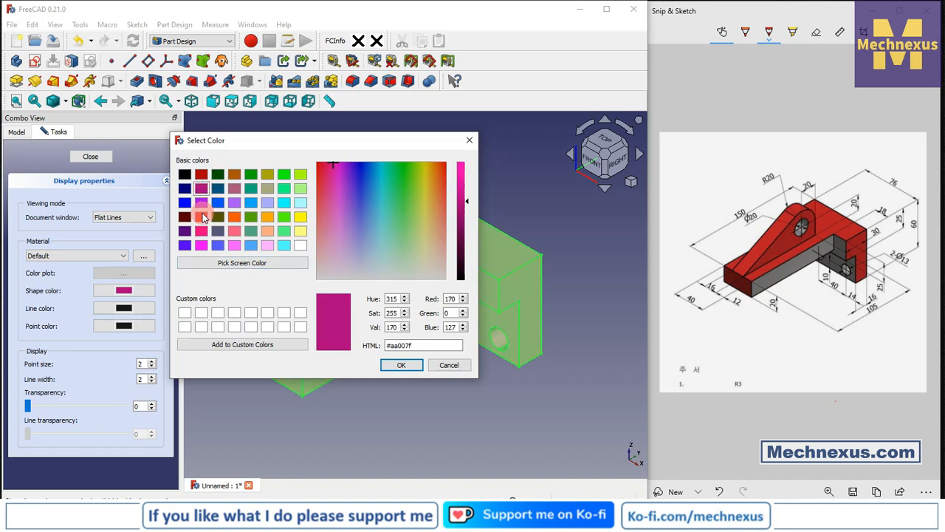
click(200, 217)
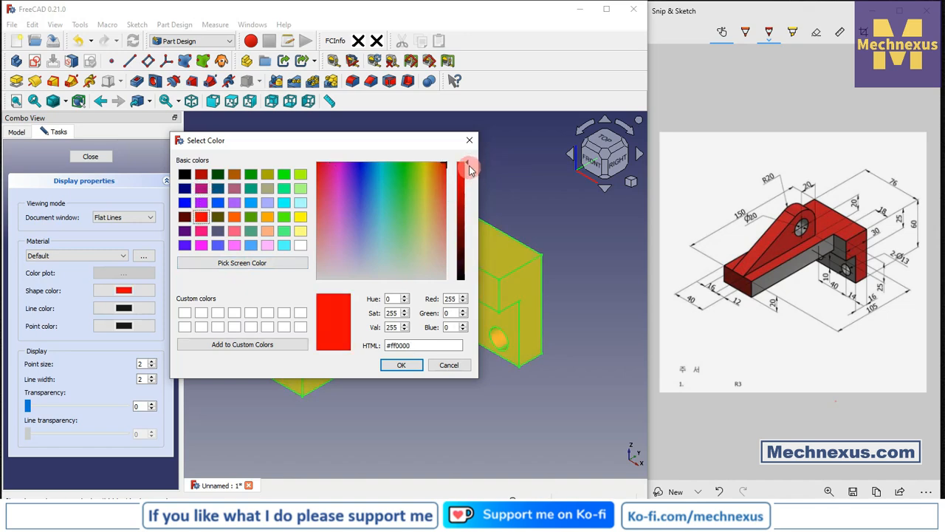
Step: Darken the red shape color to #be0000, apply it to the bracket and close the display properties
drag(468, 166, 461, 203)
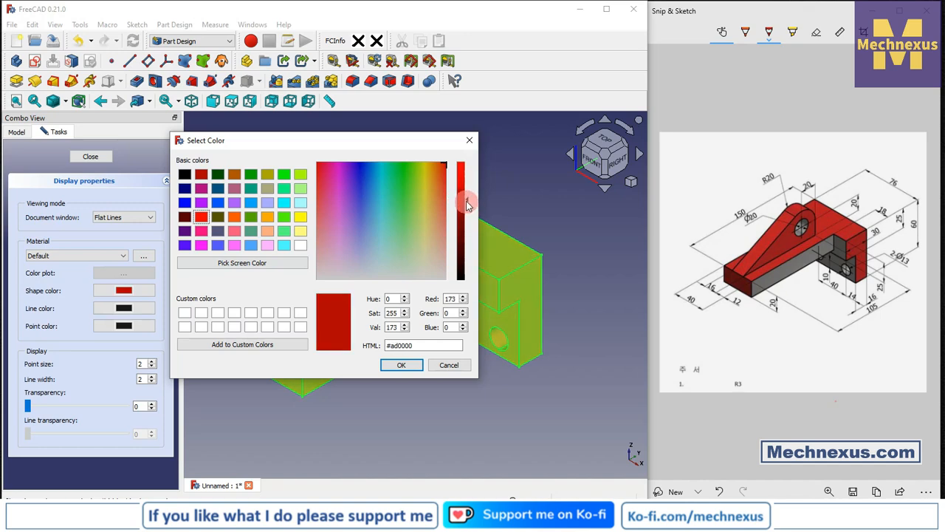
drag(466, 201, 466, 191)
click(404, 366)
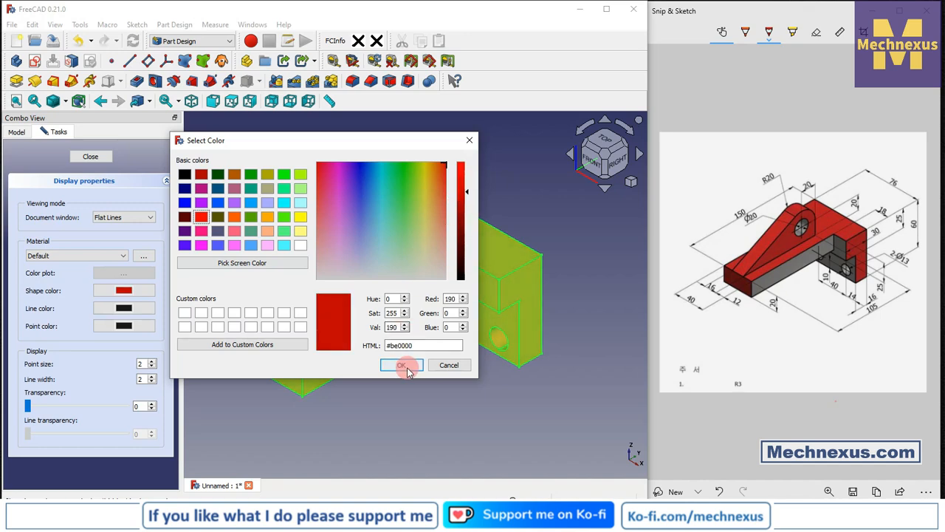
click(418, 409)
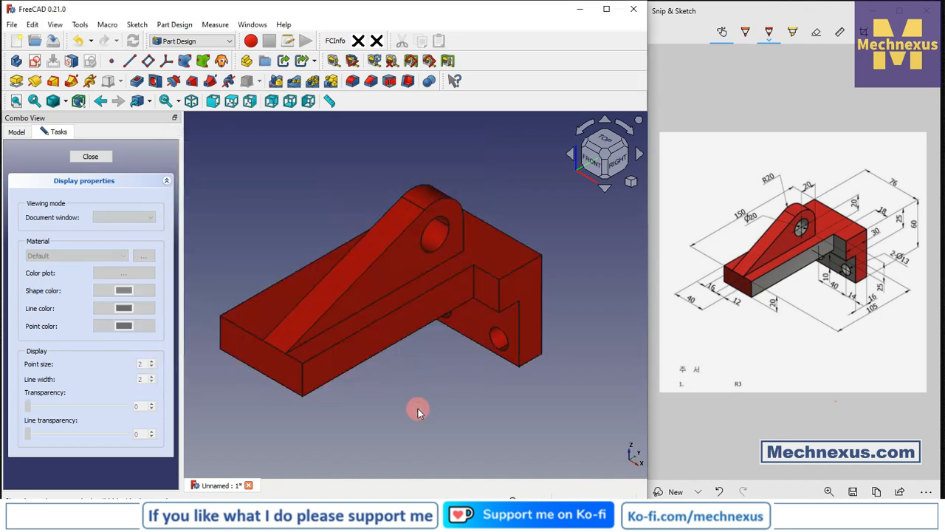
click(109, 157)
scroll(289, 178, down, 2)
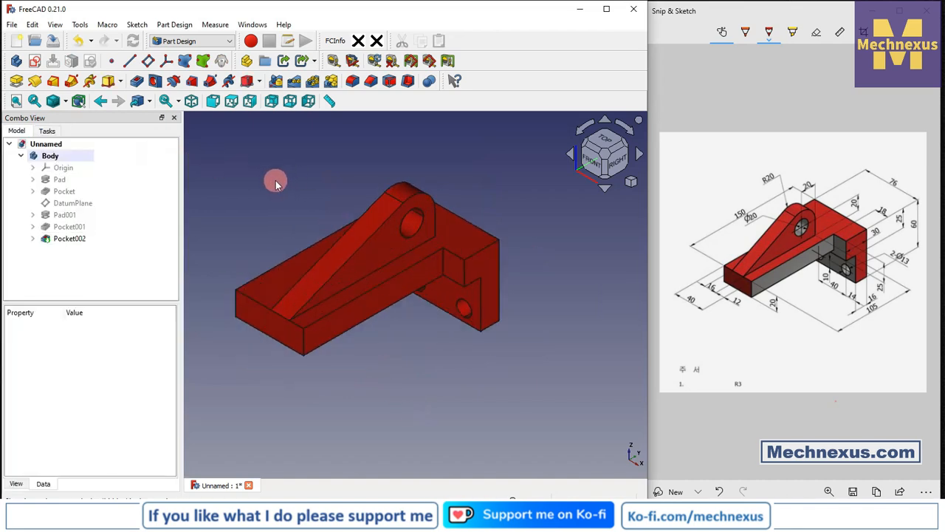
scroll(503, 390, down, 1)
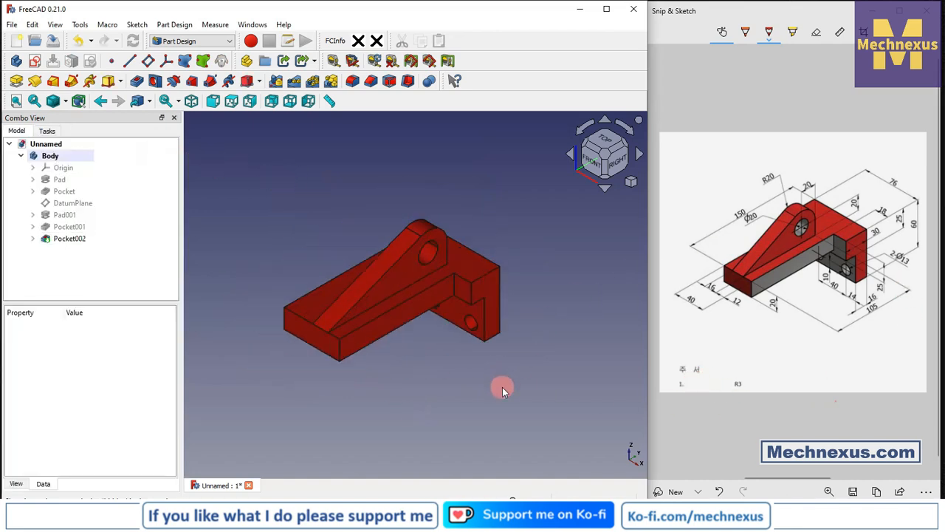
scroll(453, 234, up, 1)
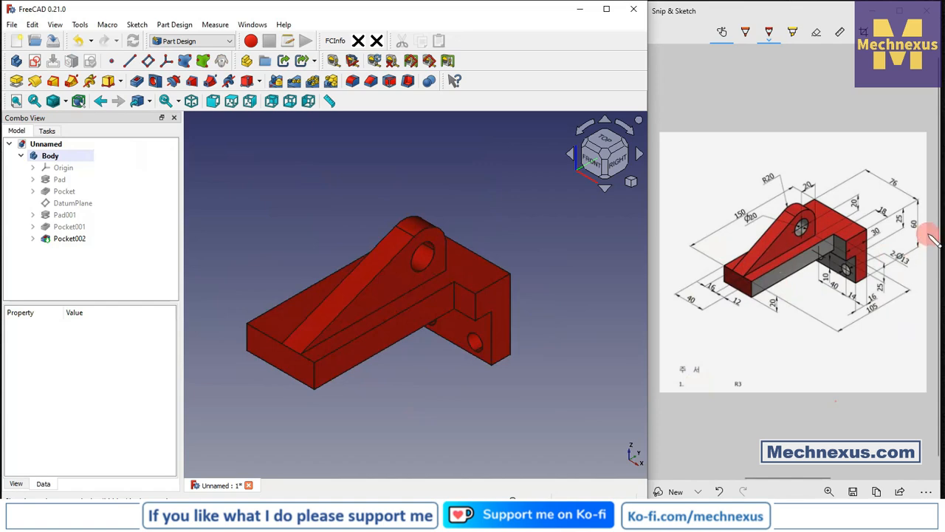